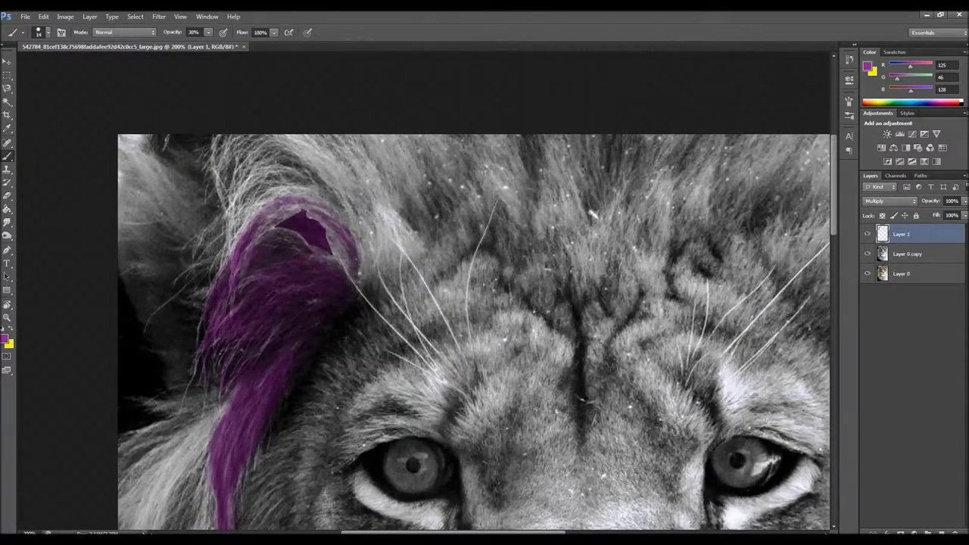
- Paint light pink highlight strands over the middle and lower purple mane streak
{"action": "key", "text": "Return"}
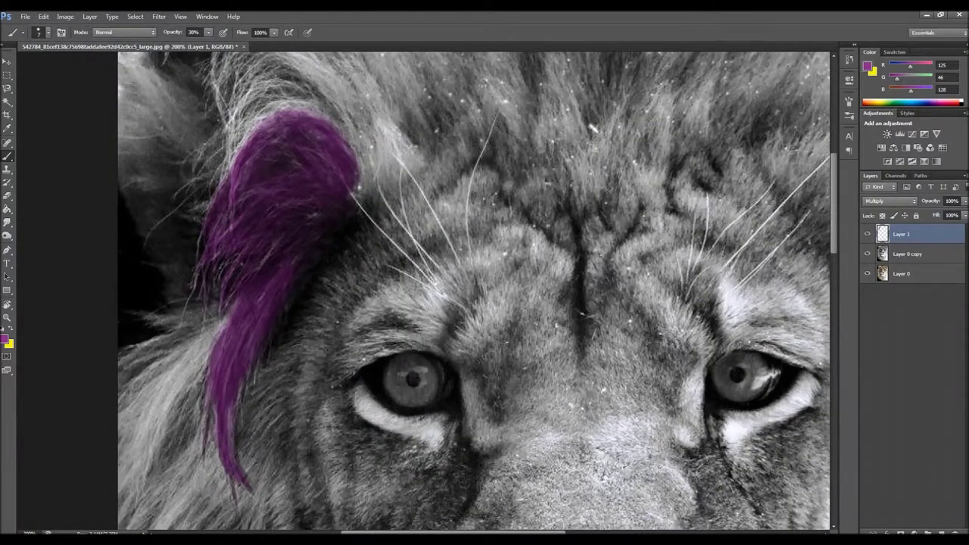
{"action": "right_click", "coordinate": [485, 216], "text": "alt+shift"}
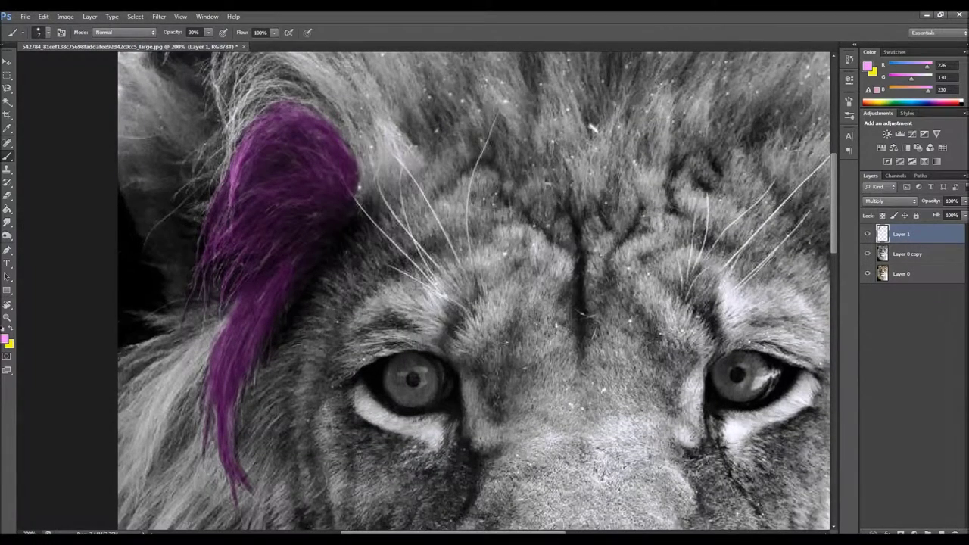
{"action": "left_click_drag", "start_coordinate": [280, 144], "coordinate": [231, 197]}
{"action": "left_click_drag", "start_coordinate": [291, 269], "coordinate": [242, 363]}
{"action": "left_click_drag", "start_coordinate": [257, 299], "coordinate": [227, 450]}
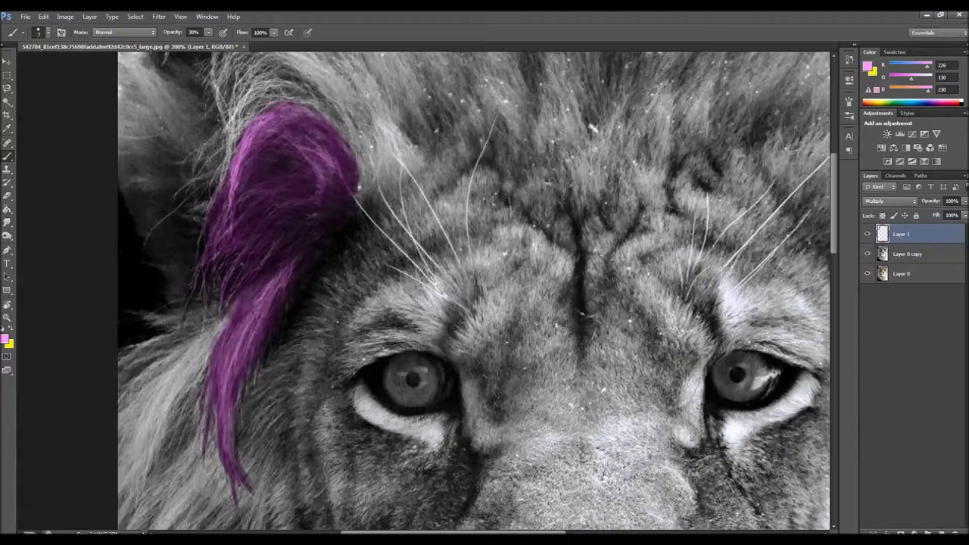
{"action": "scroll", "coordinate": [473, 292], "scroll_direction": "up", "scroll_amount": 3}
{"action": "left_click", "coordinate": [6, 341]}
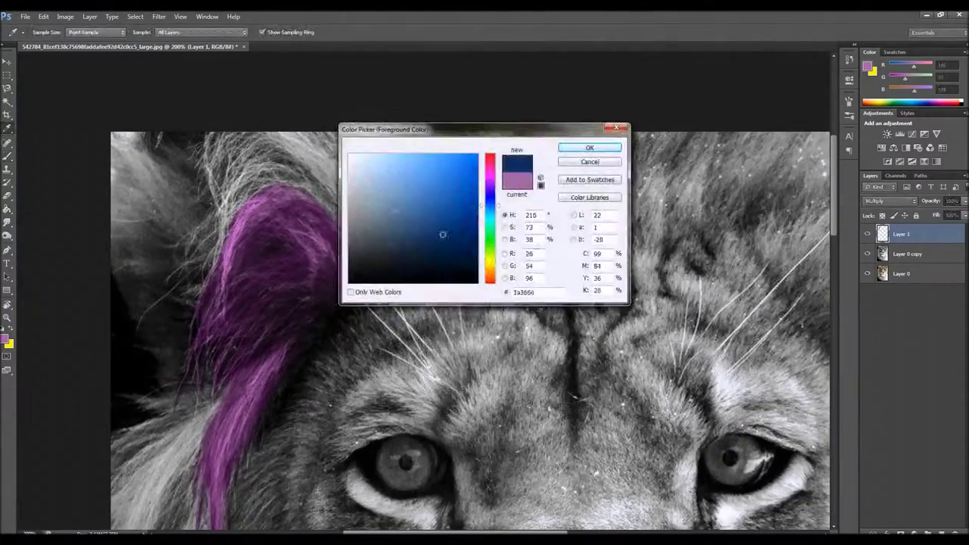
- Paint a dark blue streak above the purple one, resizing the brush tip midway
{"action": "left_click", "coordinate": [580, 147]}
{"action": "left_click_drag", "start_coordinate": [356, 250], "coordinate": [227, 199]}
{"action": "mouse_move", "coordinate": [212, 136]}
{"action": "left_mouse_down"}
{"action": "mouse_move", "coordinate": [227, 227]}
{"action": "mouse_move", "coordinate": [364, 258]}
{"action": "left_mouse_up"}
{"action": "mouse_move", "coordinate": [303, 144]}
{"action": "left_mouse_down"}
{"action": "mouse_move", "coordinate": [364, 235]}
{"action": "mouse_move", "coordinate": [250, 174]}
{"action": "mouse_move", "coordinate": [220, 204]}
{"action": "left_mouse_up"}
{"action": "left_click", "coordinate": [38, 32]}
{"action": "mouse_move", "coordinate": [333, 196]}
{"action": "left_mouse_down"}
{"action": "mouse_move", "coordinate": [250, 148]}
{"action": "mouse_move", "coordinate": [352, 220]}
{"action": "left_mouse_up"}
{"action": "key", "text": "Escape"}
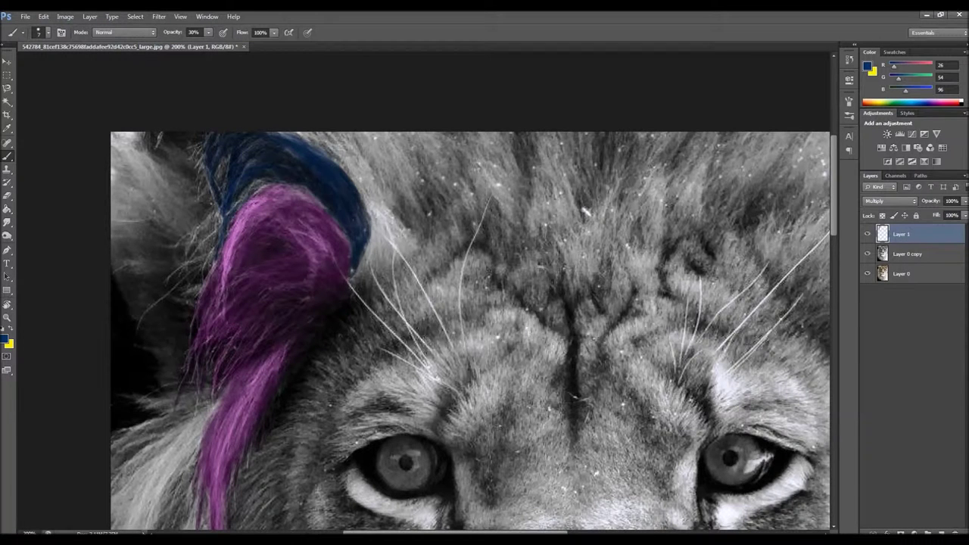
{"action": "left_click_drag", "start_coordinate": [303, 140], "coordinate": [359, 257]}
{"action": "left_click_drag", "start_coordinate": [273, 185], "coordinate": [201, 265]}
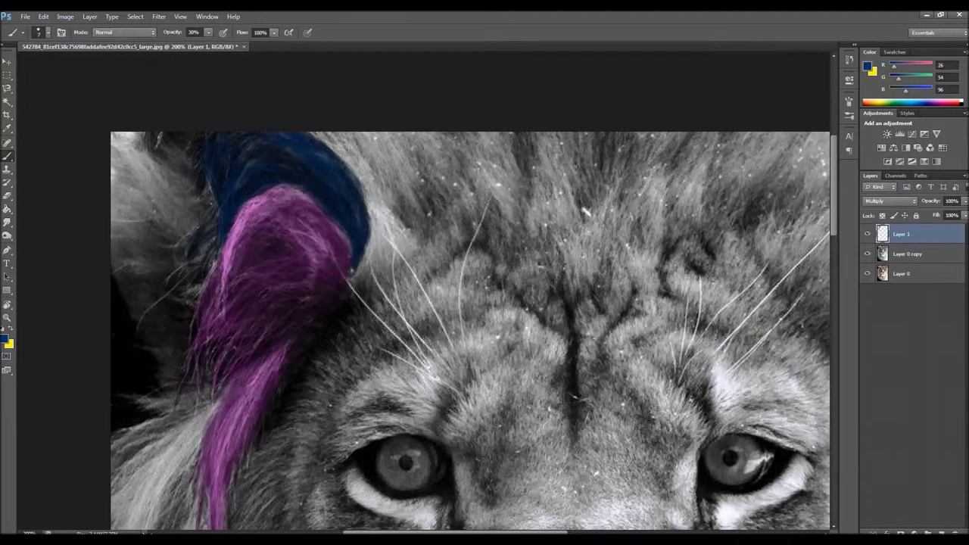
- Add lighter blue highlight strands over the dark blue hair
{"action": "left_click", "coordinate": [334, 182], "text": "alt"}
{"action": "mouse_move", "coordinate": [311, 140]}
{"action": "left_mouse_down"}
{"action": "mouse_move", "coordinate": [206, 174]}
{"action": "mouse_move", "coordinate": [344, 216]}
{"action": "left_mouse_up"}
{"action": "left_click_drag", "start_coordinate": [314, 136], "coordinate": [386, 242]}
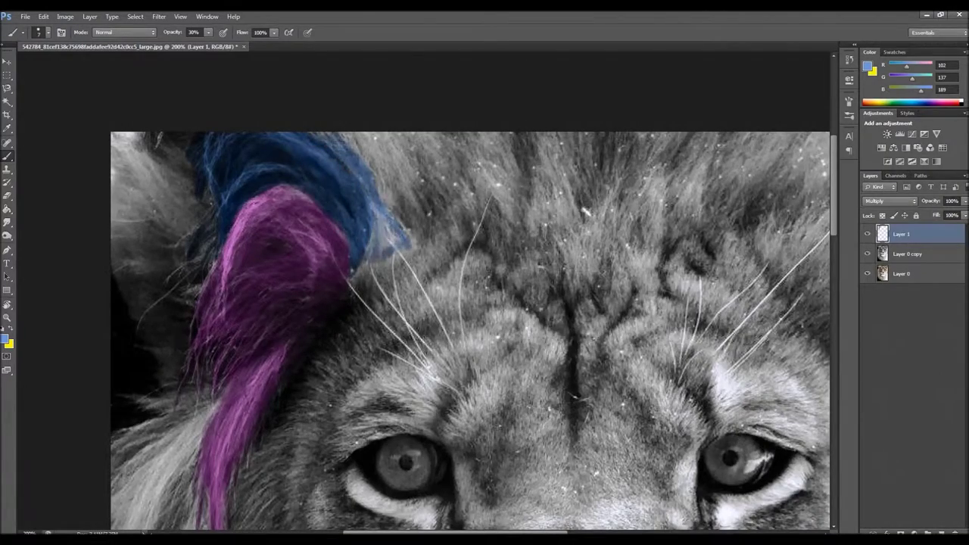
{"action": "key", "text": "ctrl+minus"}
{"action": "key", "text": "ctrl+minus"}
{"action": "key", "text": "ctrl+minus"}
{"action": "key", "text": "ctrl+plus"}
{"action": "key", "text": "ctrl+plus"}
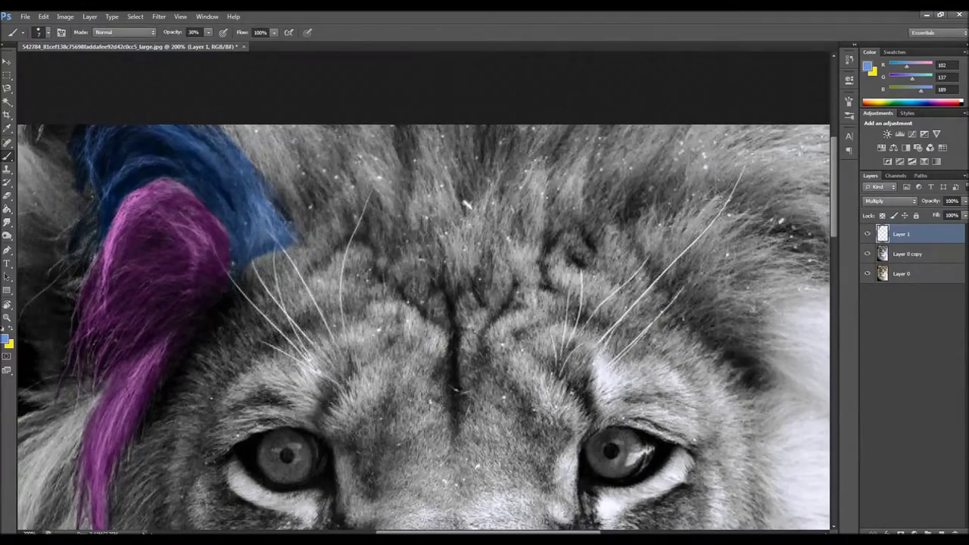
{"action": "left_click", "coordinate": [485, 218], "text": "alt"}
{"action": "left_click_drag", "start_coordinate": [83, 129], "coordinate": [182, 212]}
{"action": "left_click_drag", "start_coordinate": [113, 227], "coordinate": [288, 220]}
{"action": "left_click_drag", "start_coordinate": [250, 258], "coordinate": [197, 182]}
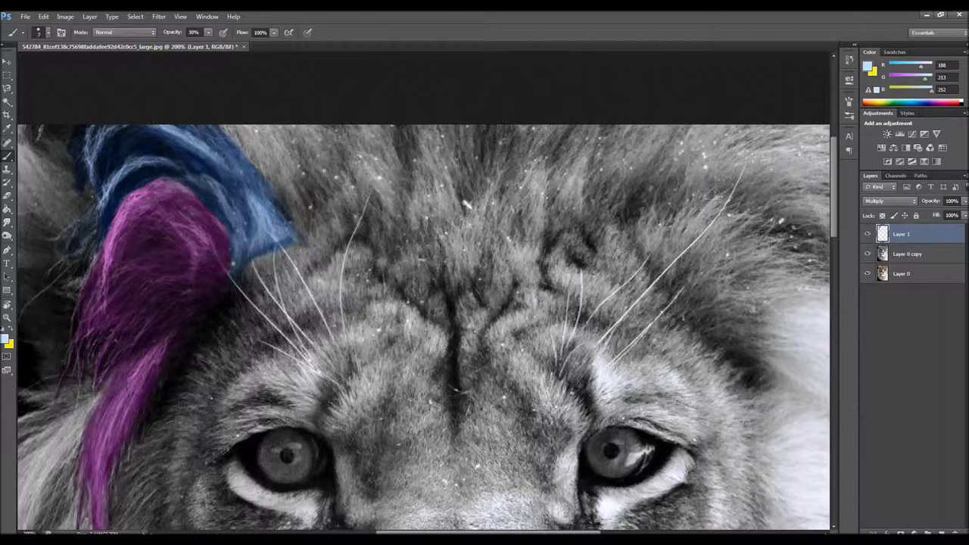
- Paint a green streak across the upper forehead mane beside the blue hair
{"action": "right_click", "coordinate": [485, 218], "text": "alt+shift"}
{"action": "left_click_drag", "start_coordinate": [447, 318], "coordinate": [379, 261]}
{"action": "mouse_move", "coordinate": [318, 250]}
{"action": "left_mouse_down"}
{"action": "mouse_move", "coordinate": [424, 132]}
{"action": "mouse_move", "coordinate": [443, 281]}
{"action": "mouse_move", "coordinate": [303, 144]}
{"action": "left_mouse_up"}
{"action": "left_click_drag", "start_coordinate": [242, 136], "coordinate": [341, 242]}
{"action": "key", "text": "ctrl+minus"}
{"action": "key", "text": "ctrl+minus"}
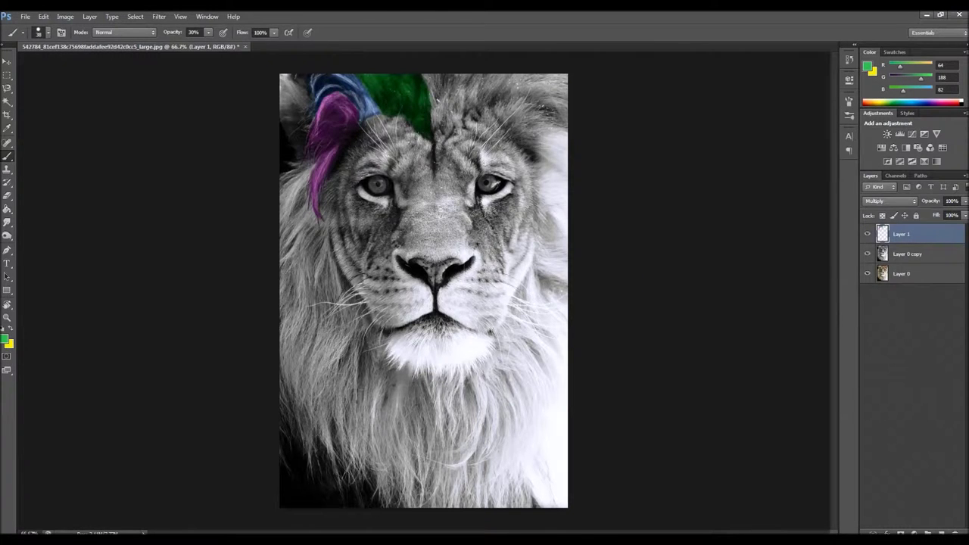
- Paint a maroon streak across the forehead mane, shifting it to a redder maroon
{"action": "left_click", "coordinate": [6, 340]}
{"action": "left_click", "coordinate": [578, 147]}
{"action": "left_click_drag", "start_coordinate": [443, 151], "coordinate": [436, 83]}
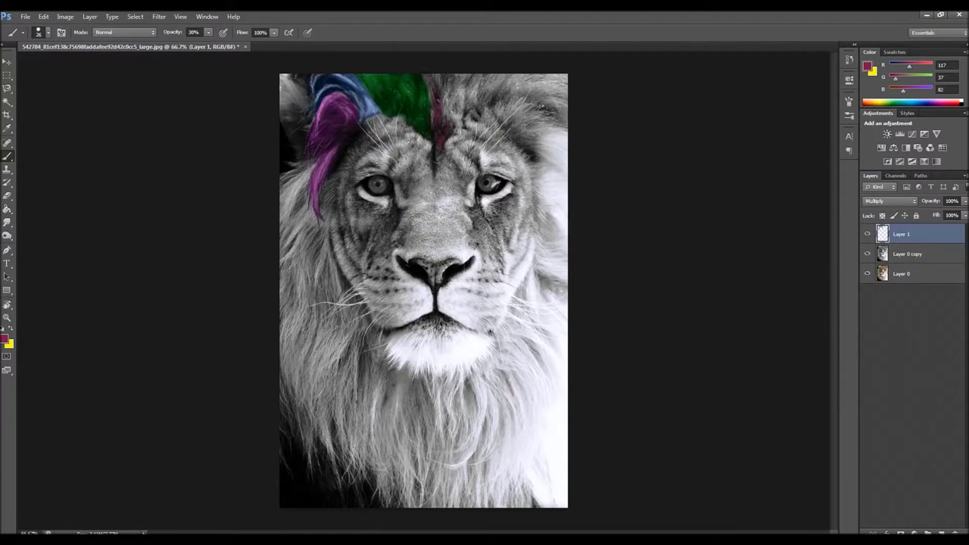
{"action": "left_click_drag", "start_coordinate": [454, 125], "coordinate": [511, 75]}
{"action": "left_click_drag", "start_coordinate": [903, 89], "coordinate": [895, 90]}
{"action": "key", "text": "ctrl+plus"}
{"action": "key", "text": "ctrl+plus"}
{"action": "scroll", "coordinate": [424, 303], "scroll_direction": "up", "scroll_amount": 5}
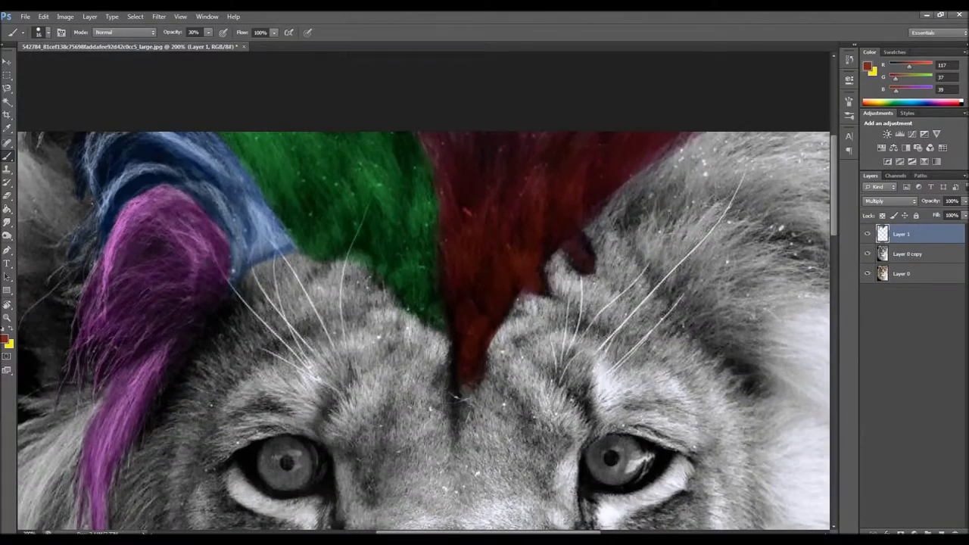
- Add lighter pink strands over the red streak and erase the stray pink
{"action": "left_click_drag", "start_coordinate": [530, 333], "coordinate": [469, 250]}
{"action": "left_click", "coordinate": [38, 32]}
{"action": "double_click", "coordinate": [34, 106]}
{"action": "mouse_move", "coordinate": [590, 144]}
{"action": "left_mouse_down"}
{"action": "mouse_move", "coordinate": [484, 295]}
{"action": "mouse_move", "coordinate": [530, 197]}
{"action": "left_mouse_up"}
{"action": "key", "text": "e"}
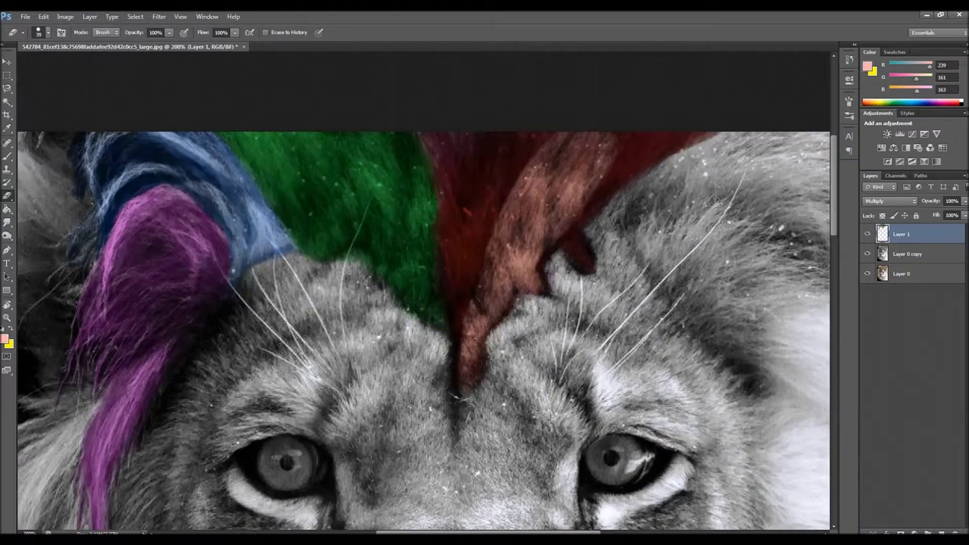
{"action": "left_click_drag", "start_coordinate": [620, 143], "coordinate": [492, 272]}
{"action": "key", "text": "ctrl+minus"}
{"action": "key", "text": "ctrl+minus"}
{"action": "key", "text": "b"}
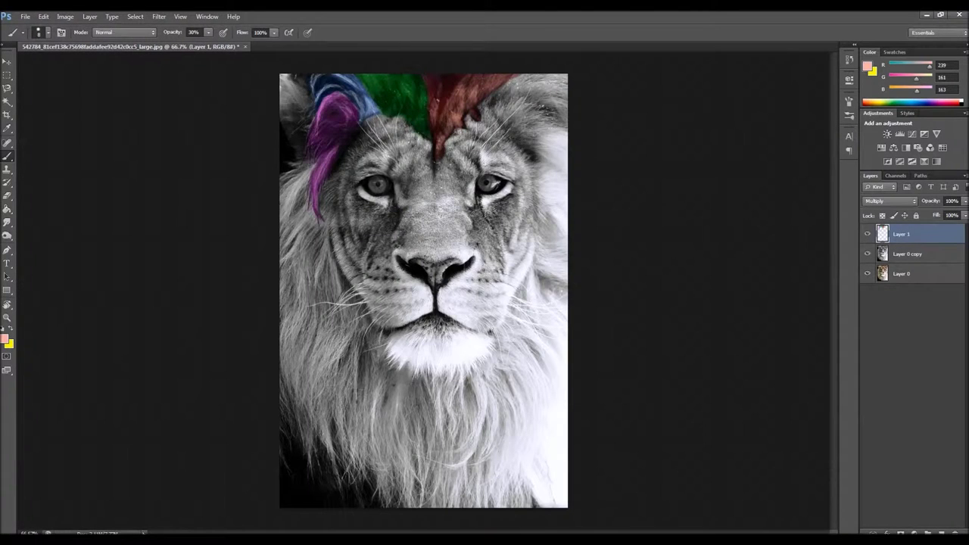
- Use a larger brush tip to add faint pink and darker strokes to the red streak
{"action": "left_click", "coordinate": [39, 32]}
{"action": "double_click", "coordinate": [34, 106]}
{"action": "left_click_drag", "start_coordinate": [454, 76], "coordinate": [461, 113]}
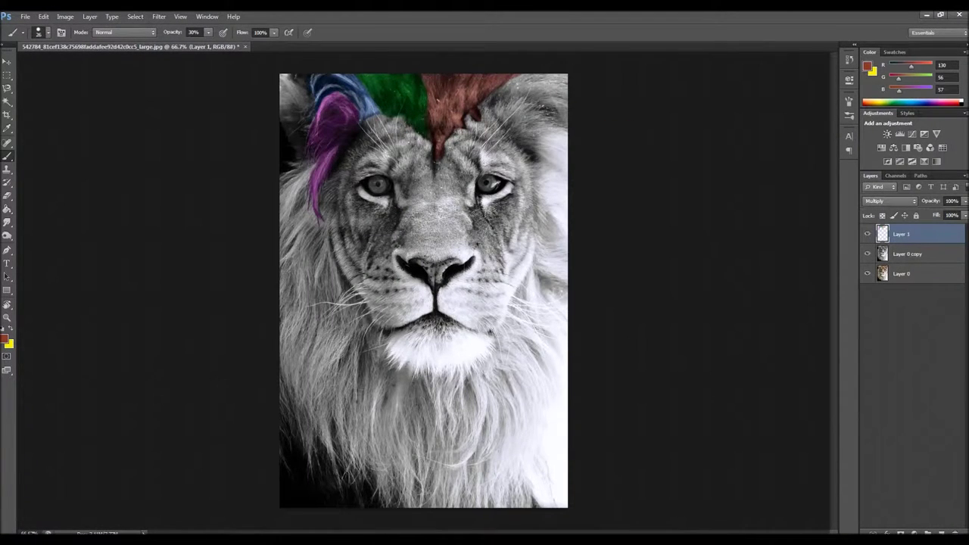
{"action": "left_click_drag", "start_coordinate": [447, 79], "coordinate": [564, 83]}
- Paint a dark purple streak on the upper-right mane
{"action": "left_click", "coordinate": [5, 340]}
{"action": "left_click", "coordinate": [434, 237]}
{"action": "left_click", "coordinate": [623, 146]}
{"action": "left_click_drag", "start_coordinate": [506, 125], "coordinate": [564, 138]}
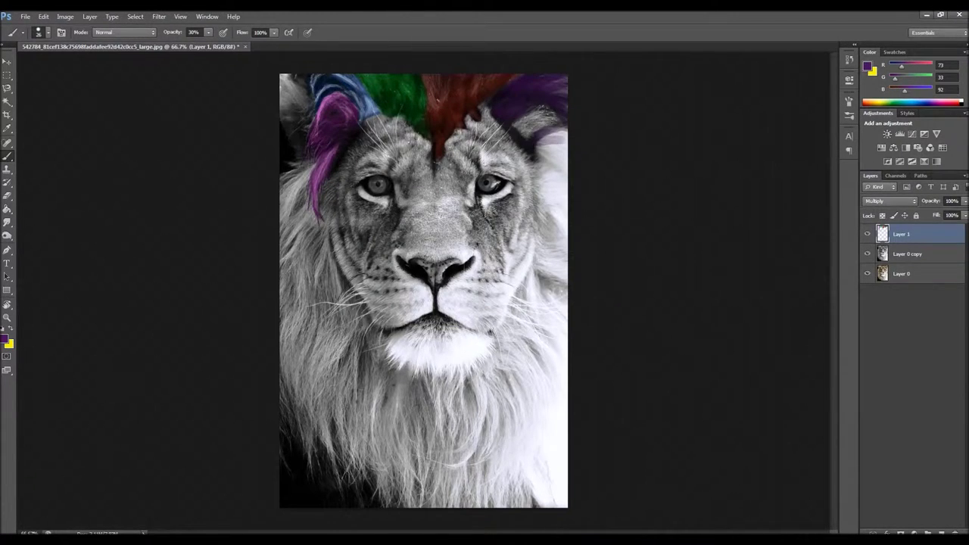
{"action": "scroll", "coordinate": [549, 79], "scroll_direction": "up", "scroll_amount": 2}
{"action": "left_click_drag", "start_coordinate": [530, 220], "coordinate": [590, 333]}
{"action": "scroll", "coordinate": [484, 227], "scroll_direction": "up", "scroll_amount": 1}
- Add light purple strands over the dark purple and smudge a lighter streak in
{"action": "left_click", "coordinate": [485, 215], "text": "alt"}
{"action": "left_click_drag", "start_coordinate": [454, 151], "coordinate": [409, 223]}
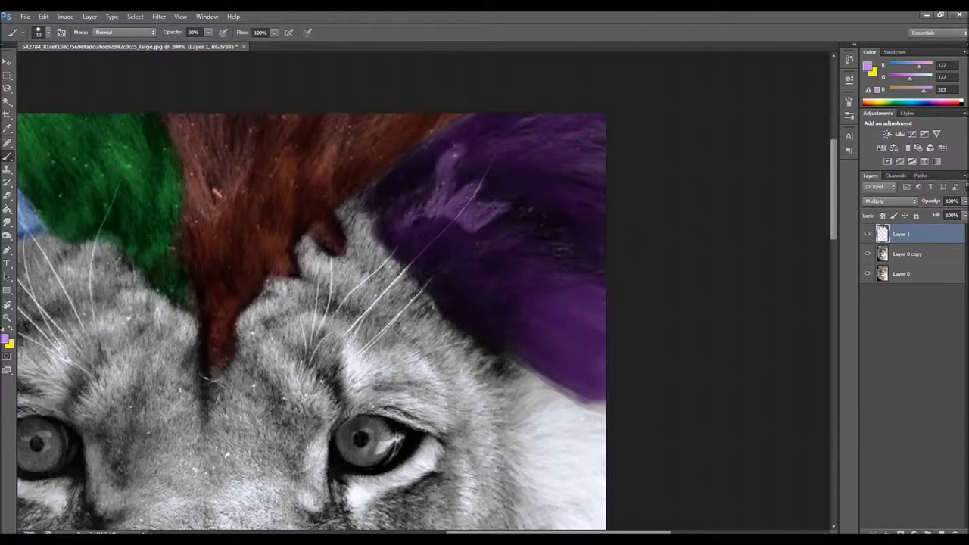
{"action": "left_click_drag", "start_coordinate": [473, 220], "coordinate": [564, 261]}
{"action": "key", "text": "r"}
{"action": "left_click_drag", "start_coordinate": [454, 155], "coordinate": [521, 117]}
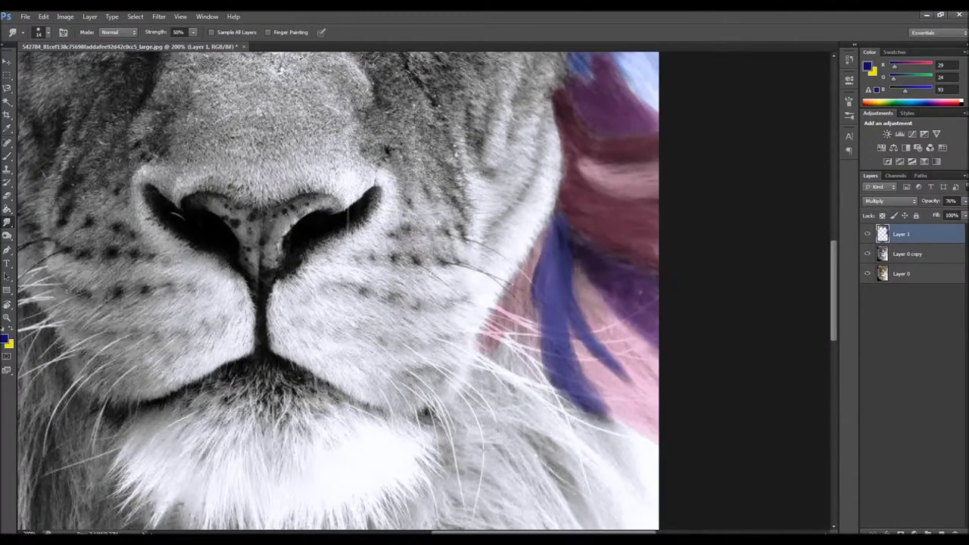
- Swap to yellow and brush yellow strands on the lower right mane beside the chin
{"action": "scroll", "coordinate": [338, 290], "scroll_direction": "down", "scroll_amount": 3}
{"action": "key", "text": "x"}
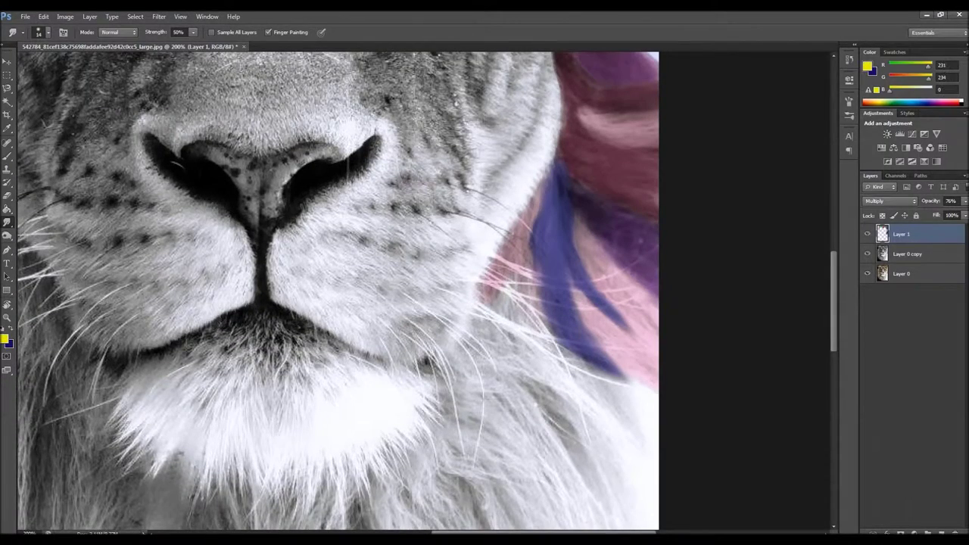
{"action": "key", "text": "b"}
{"action": "left_click_drag", "start_coordinate": [466, 318], "coordinate": [655, 421]}
{"action": "left_click_drag", "start_coordinate": [454, 295], "coordinate": [628, 446]}
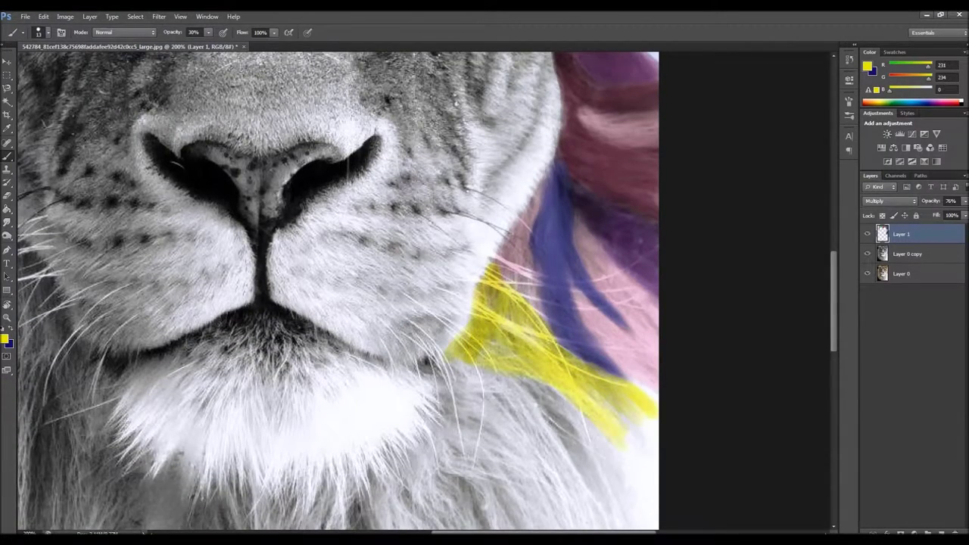
{"action": "scroll", "coordinate": [337, 290], "scroll_direction": "down", "scroll_amount": 5}
{"action": "scroll", "coordinate": [337, 289], "scroll_direction": "down", "scroll_amount": 3}
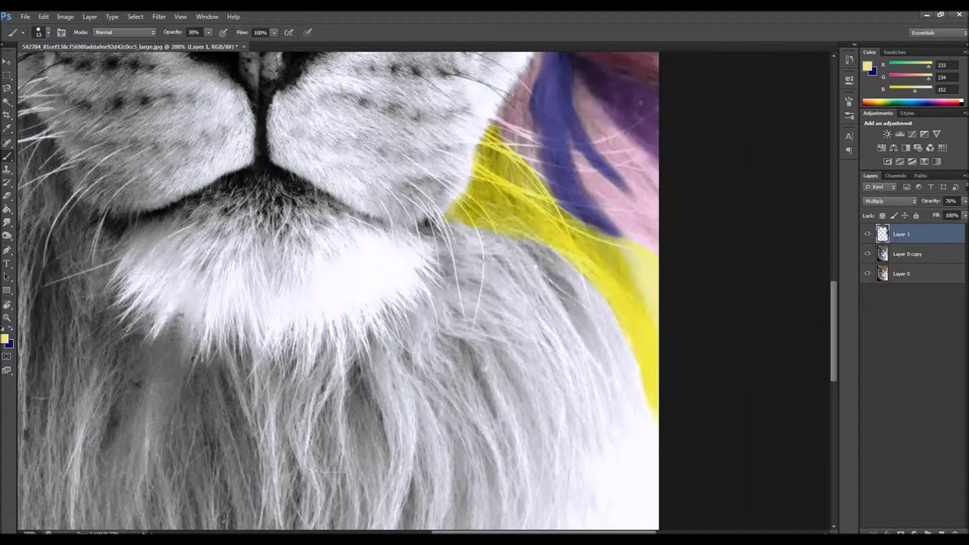
{"action": "key", "text": "ctrl+minus"}
{"action": "key", "text": "ctrl+minus"}
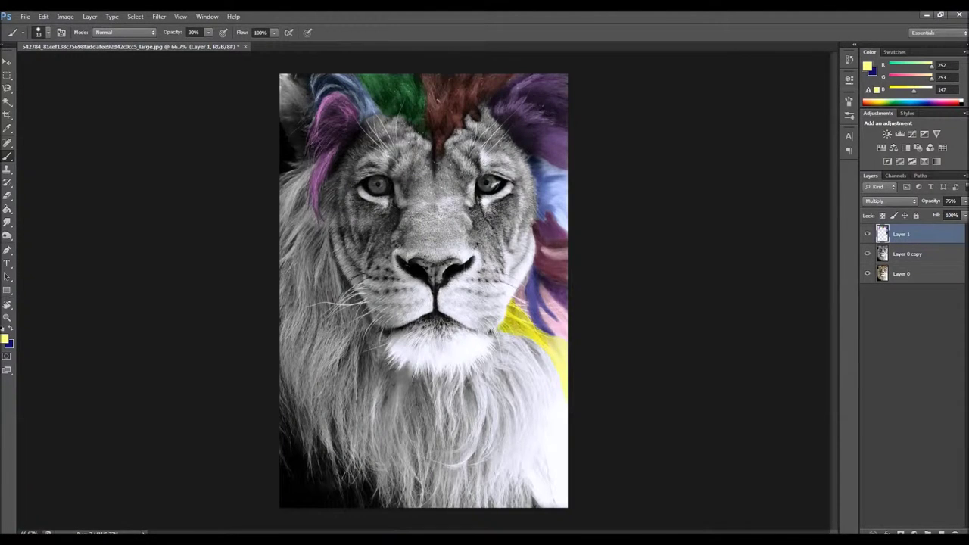
- Undo the recent yellow and pink strokes and repaint the streak in olive
{"action": "key", "text": "ctrl+alt+z"}
{"action": "key", "text": "ctrl+alt+z"}
{"action": "key", "text": "ctrl+alt+z"}
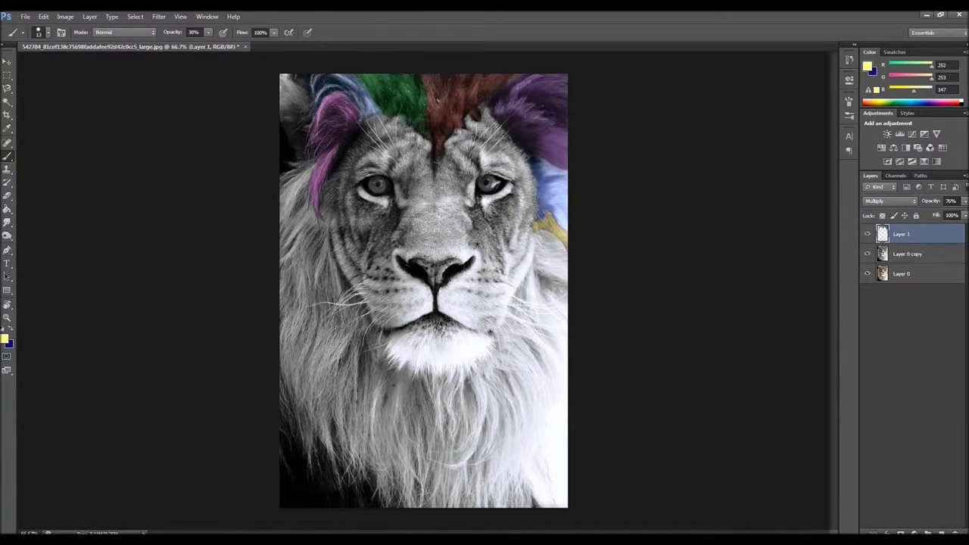
{"action": "key", "text": "ctrl+plus"}
{"action": "key", "text": "ctrl+plus"}
{"action": "left_click", "coordinate": [4, 339]}
{"action": "left_click", "coordinate": [575, 147]}
{"action": "mouse_move", "coordinate": [606, 189]}
{"action": "left_mouse_down"}
{"action": "mouse_move", "coordinate": [560, 333]}
{"action": "mouse_move", "coordinate": [606, 454]}
{"action": "left_mouse_up"}
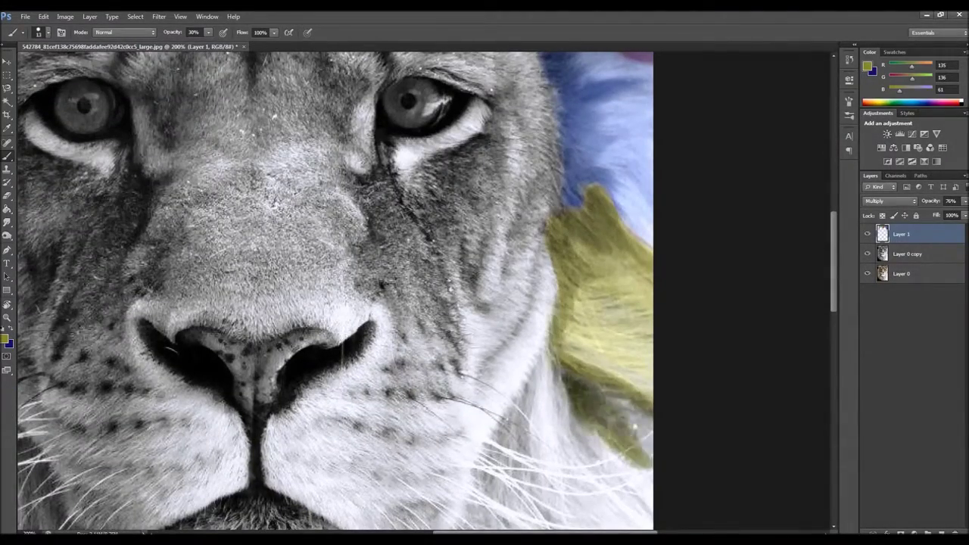
{"action": "key", "text": "ctrl+minus"}
{"action": "key", "text": "ctrl+minus"}
- Blend the olive streak's edge with the Smudge tool
{"action": "key", "text": "r"}
{"action": "left_click", "coordinate": [5, 339]}
{"action": "key", "text": "Escape"}
{"action": "key", "text": "b"}
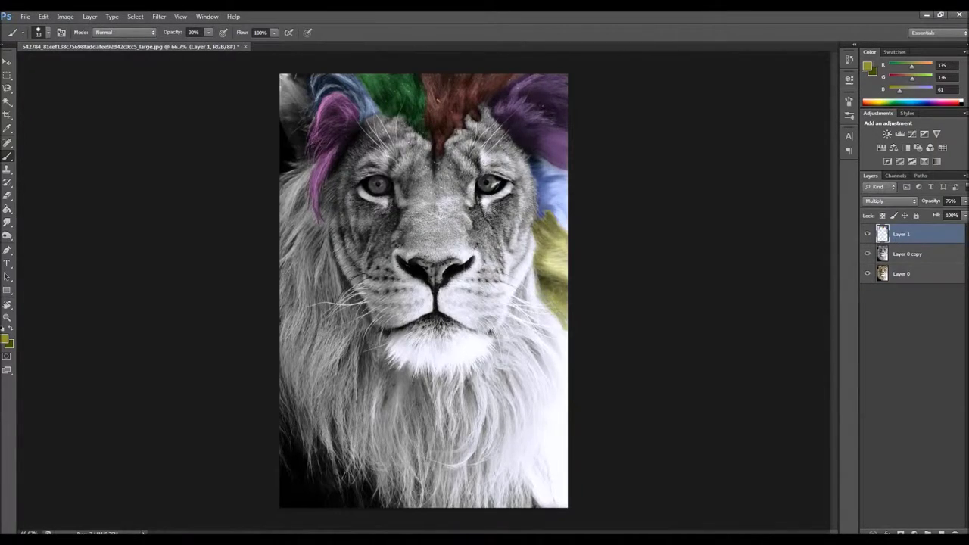
- Brush a purple band along the lower right mane edge
{"action": "left_click", "coordinate": [5, 339]}
{"action": "key", "text": "ctrl+plus"}
{"action": "mouse_move", "coordinate": [605, 110]}
{"action": "left_mouse_down"}
{"action": "mouse_move", "coordinate": [615, 159]}
{"action": "mouse_move", "coordinate": [707, 310]}
{"action": "left_mouse_up"}
{"action": "left_click_drag", "start_coordinate": [602, 136], "coordinate": [704, 306]}
{"action": "left_click_drag", "start_coordinate": [609, 159], "coordinate": [693, 299]}
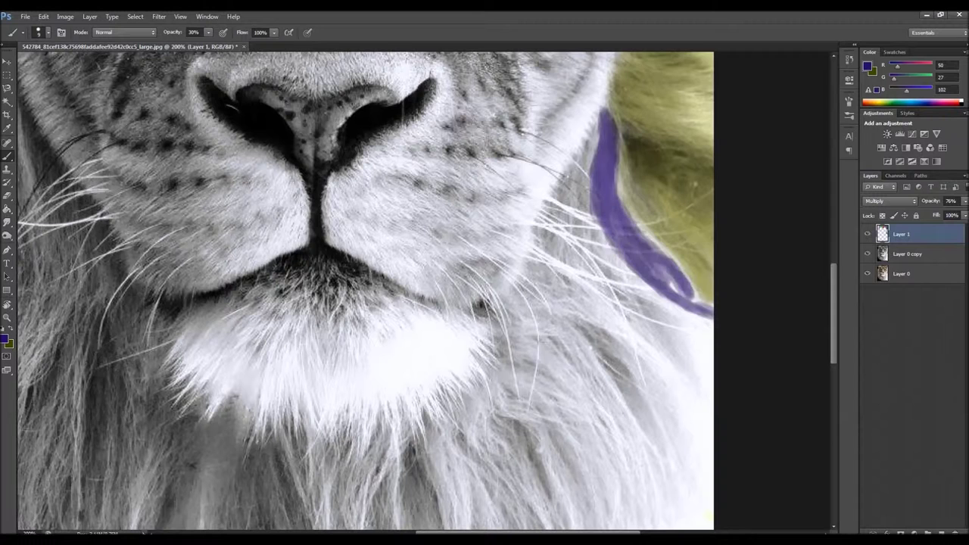
{"action": "left_click_drag", "start_coordinate": [613, 204], "coordinate": [689, 295]}
{"action": "left_click", "coordinate": [7, 221]}
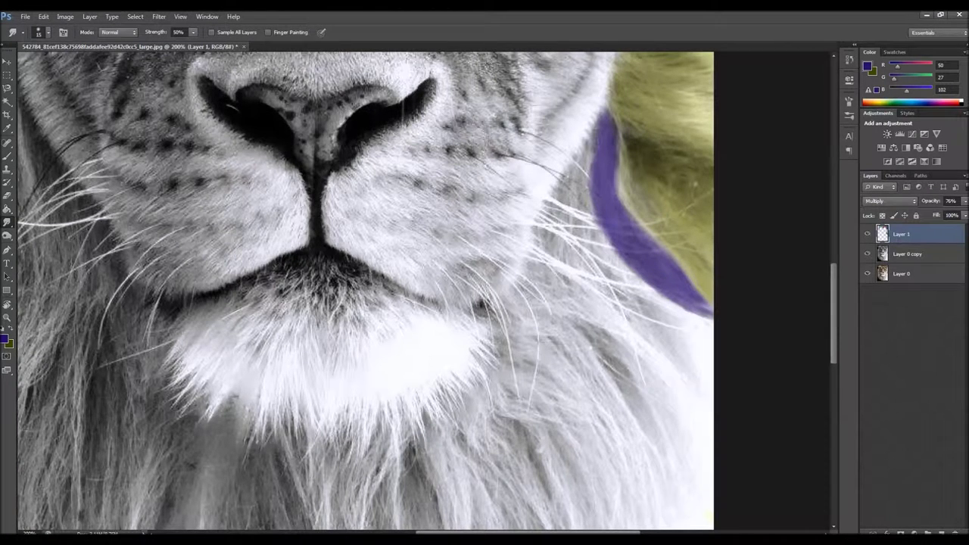
{"action": "key", "text": "b"}
- Fill in and deepen the purple band, adding lighter purple strands along it
{"action": "mouse_move", "coordinate": [593, 125]}
{"action": "left_mouse_down"}
{"action": "mouse_move", "coordinate": [547, 212]}
{"action": "mouse_move", "coordinate": [628, 310]}
{"action": "mouse_move", "coordinate": [712, 447]}
{"action": "left_mouse_up"}
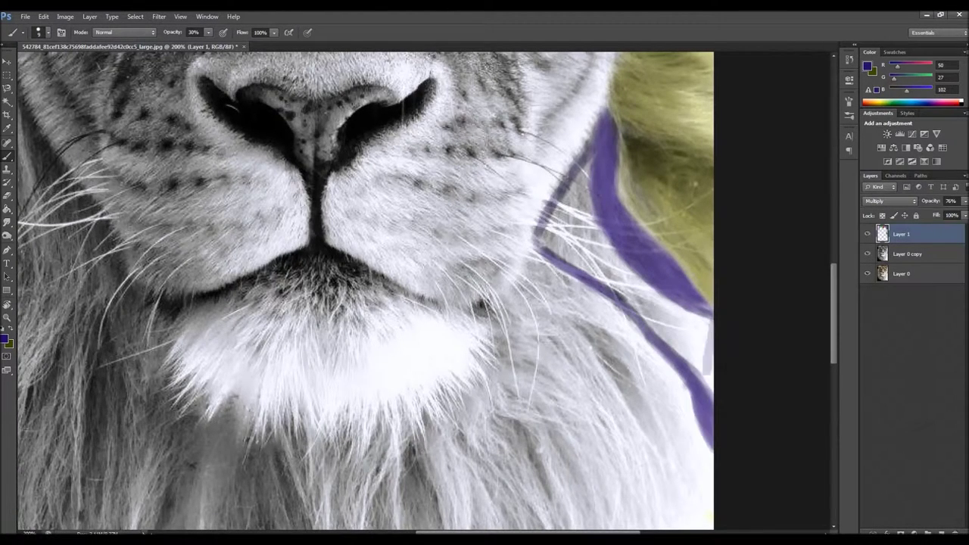
{"action": "left_click_drag", "start_coordinate": [606, 159], "coordinate": [708, 394]}
{"action": "left_click_drag", "start_coordinate": [591, 178], "coordinate": [541, 250]}
{"action": "left_click_drag", "start_coordinate": [599, 280], "coordinate": [711, 390]}
{"action": "left_click_drag", "start_coordinate": [595, 155], "coordinate": [534, 250]}
{"action": "mouse_move", "coordinate": [542, 212]}
{"action": "left_mouse_down"}
{"action": "mouse_move", "coordinate": [712, 390]}
{"action": "mouse_move", "coordinate": [621, 292]}
{"action": "left_mouse_up"}
{"action": "left_click_drag", "start_coordinate": [537, 234], "coordinate": [659, 329]}
{"action": "left_click_drag", "start_coordinate": [594, 234], "coordinate": [700, 359]}
{"action": "mouse_move", "coordinate": [674, 302]}
{"action": "left_mouse_down"}
{"action": "mouse_move", "coordinate": [711, 397]}
{"action": "mouse_move", "coordinate": [707, 462]}
{"action": "left_mouse_up"}
{"action": "key", "text": "r"}
{"action": "key", "text": "b"}
{"action": "mouse_move", "coordinate": [601, 121]}
{"action": "left_mouse_down"}
{"action": "mouse_move", "coordinate": [632, 261]}
{"action": "mouse_move", "coordinate": [655, 273]}
{"action": "left_mouse_up"}
- Add more lavender strands, then paint a light-blue streak down and across the right mane
{"action": "left_click_drag", "start_coordinate": [614, 189], "coordinate": [685, 286]}
{"action": "key", "text": "r"}
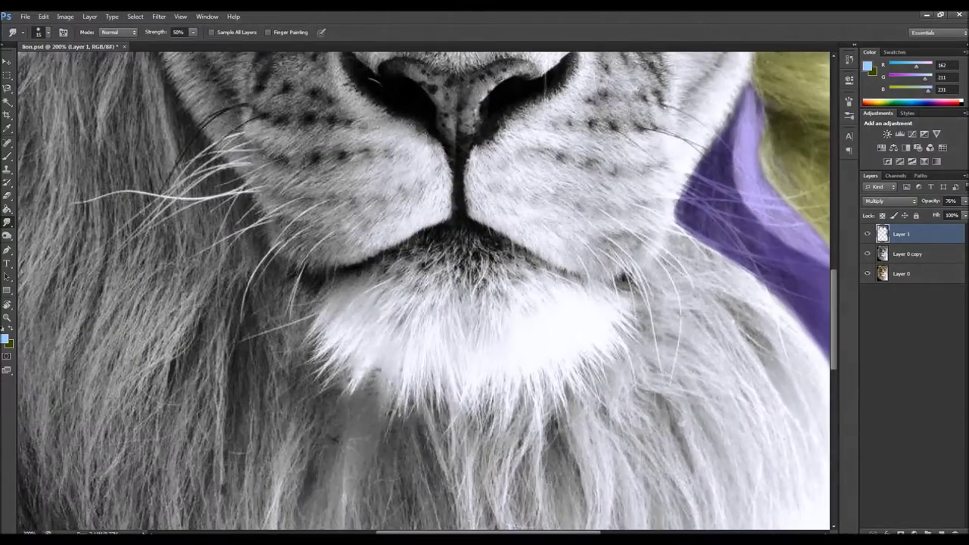
{"action": "key", "text": "b"}
{"action": "mouse_move", "coordinate": [670, 236]}
{"action": "left_mouse_down"}
{"action": "mouse_move", "coordinate": [640, 333]}
{"action": "mouse_move", "coordinate": [693, 412]}
{"action": "left_mouse_up"}
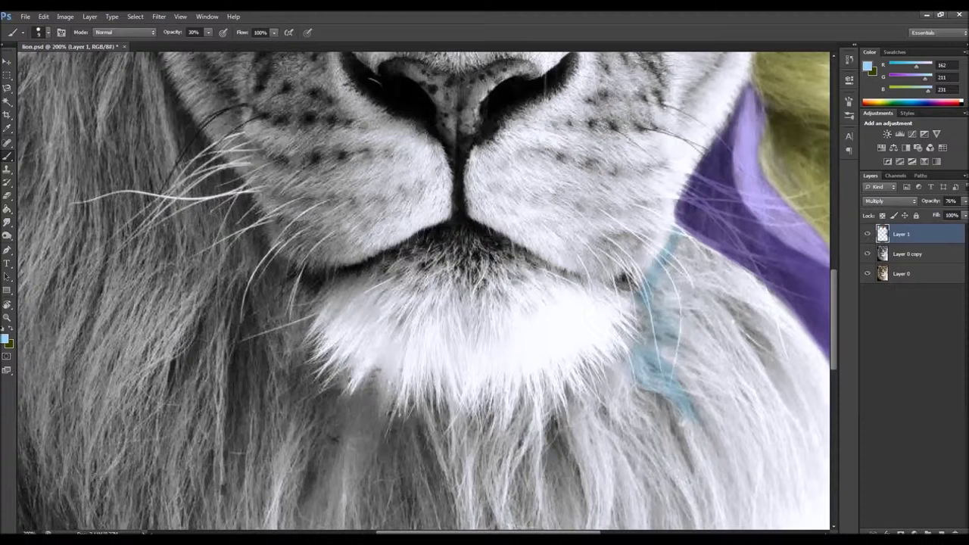
{"action": "left_click_drag", "start_coordinate": [678, 241], "coordinate": [810, 352]}
{"action": "key", "text": "ctrl+minus"}
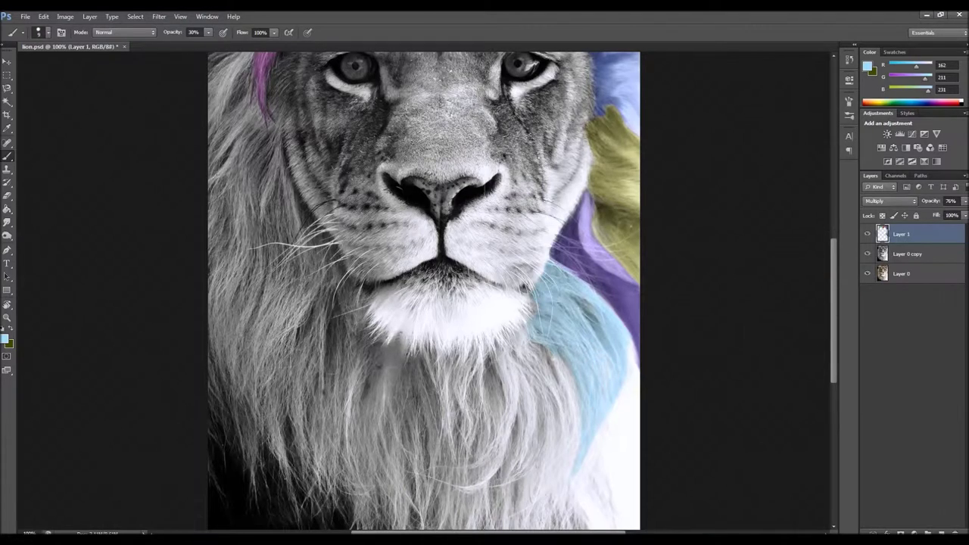
- Paint a dark strand into the light-blue mane and smudge it downward
{"action": "key", "text": "r"}
{"action": "key", "text": "shift+r"}
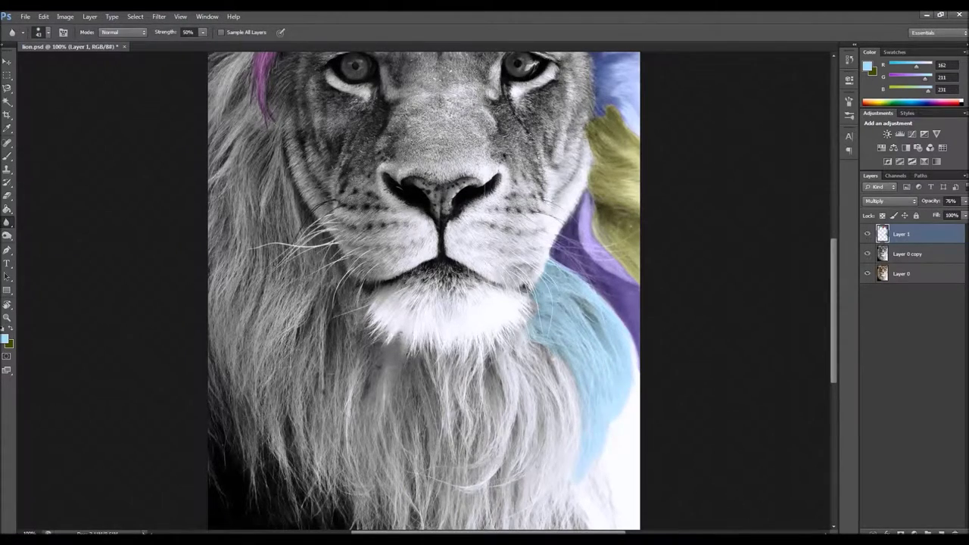
{"action": "key", "text": "ctrl+plus"}
{"action": "key", "text": "b"}
{"action": "left_click_drag", "start_coordinate": [587, 307], "coordinate": [662, 432]}
{"action": "scroll", "coordinate": [661, 432], "scroll_direction": "down", "scroll_amount": 1}
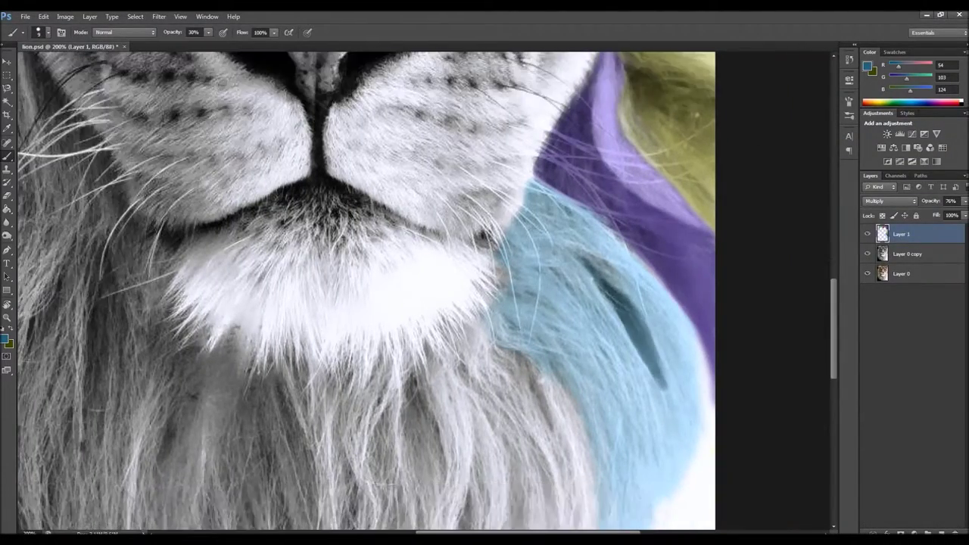
{"action": "key", "text": "r"}
{"action": "left_click_drag", "start_coordinate": [651, 356], "coordinate": [670, 413]}
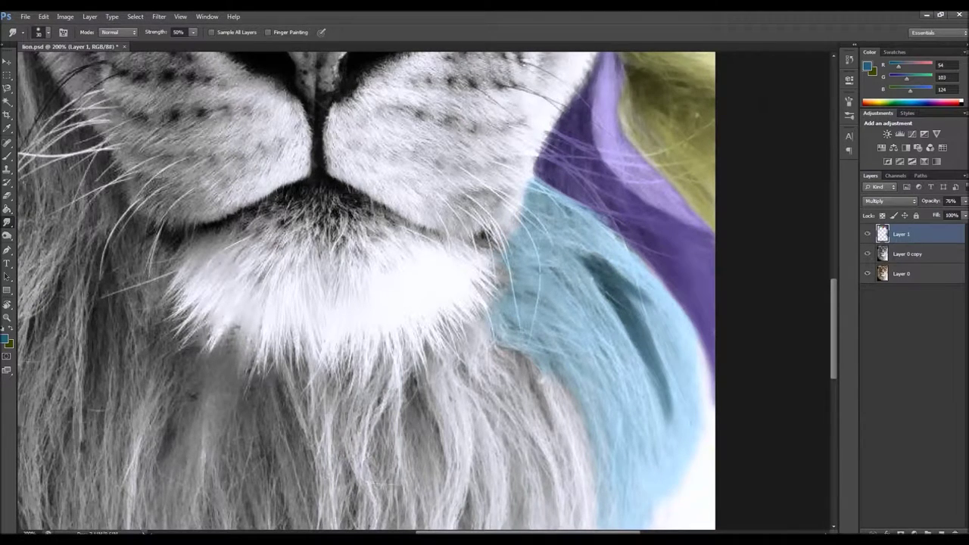
- Paint darker blue strands onto the light-blue lock and smudge them in
{"action": "scroll", "coordinate": [659, 278], "scroll_direction": "down", "scroll_amount": 1}
{"action": "key", "text": "b"}
{"action": "left_click", "coordinate": [575, 296], "text": "alt"}
{"action": "left_click_drag", "start_coordinate": [530, 280], "coordinate": [507, 321]}
{"action": "mouse_move", "coordinate": [575, 227]}
{"action": "left_mouse_down"}
{"action": "mouse_move", "coordinate": [655, 306]}
{"action": "mouse_move", "coordinate": [644, 379]}
{"action": "mouse_move", "coordinate": [636, 355]}
{"action": "left_mouse_up"}
{"action": "left_click_drag", "start_coordinate": [605, 318], "coordinate": [655, 417]}
{"action": "key", "text": "r"}
{"action": "left_click_drag", "start_coordinate": [655, 272], "coordinate": [659, 439]}
- Smudge the remaining dark-blue strands into the lock and fit the whole lion on screen
{"action": "mouse_move", "coordinate": [568, 219]}
{"action": "left_mouse_down"}
{"action": "mouse_move", "coordinate": [567, 280]}
{"action": "mouse_move", "coordinate": [595, 360]}
{"action": "left_mouse_up"}
{"action": "scroll", "coordinate": [576, 318], "scroll_direction": "down", "scroll_amount": 7}
{"action": "scroll", "coordinate": [576, 318], "scroll_direction": "up", "scroll_amount": 3}
{"action": "left_click_drag", "start_coordinate": [606, 274], "coordinate": [609, 401]}
{"action": "left_click_drag", "start_coordinate": [610, 325], "coordinate": [617, 402]}
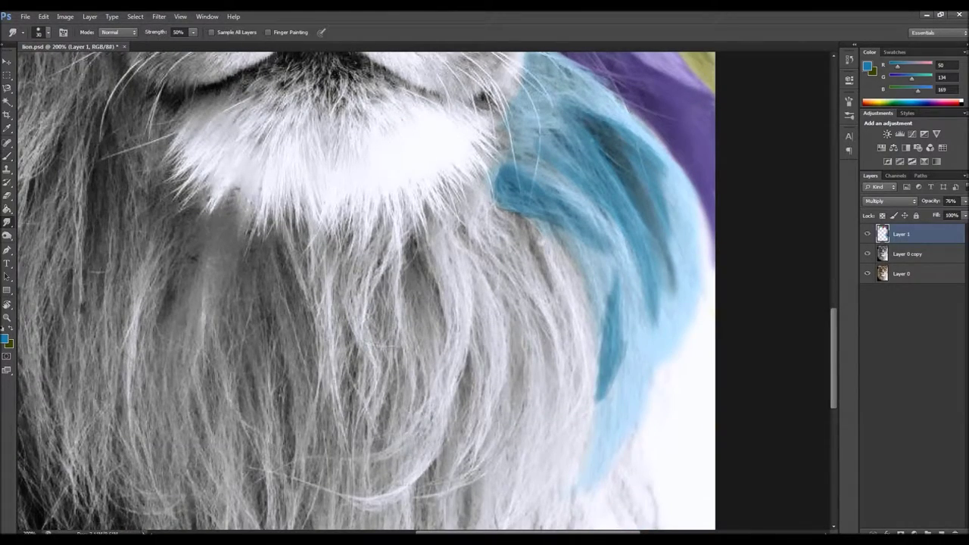
{"action": "key", "text": "ctrl+0"}
{"action": "key", "text": "b"}
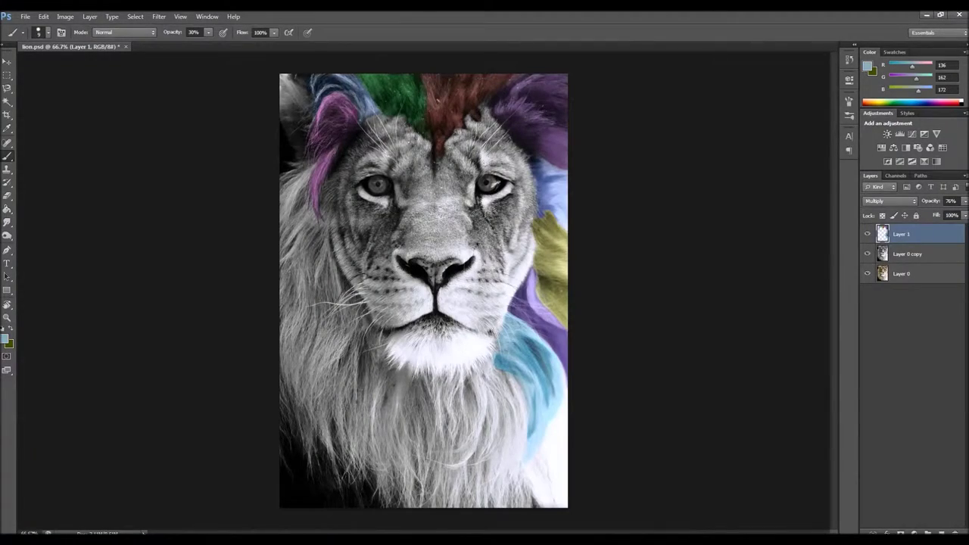
- Pick a green foreground colour and paint a solid green lock on the lower mane
{"action": "left_click", "coordinate": [6, 339]}
{"action": "left_click", "coordinate": [390, 91]}
{"action": "left_click", "coordinate": [576, 146]}
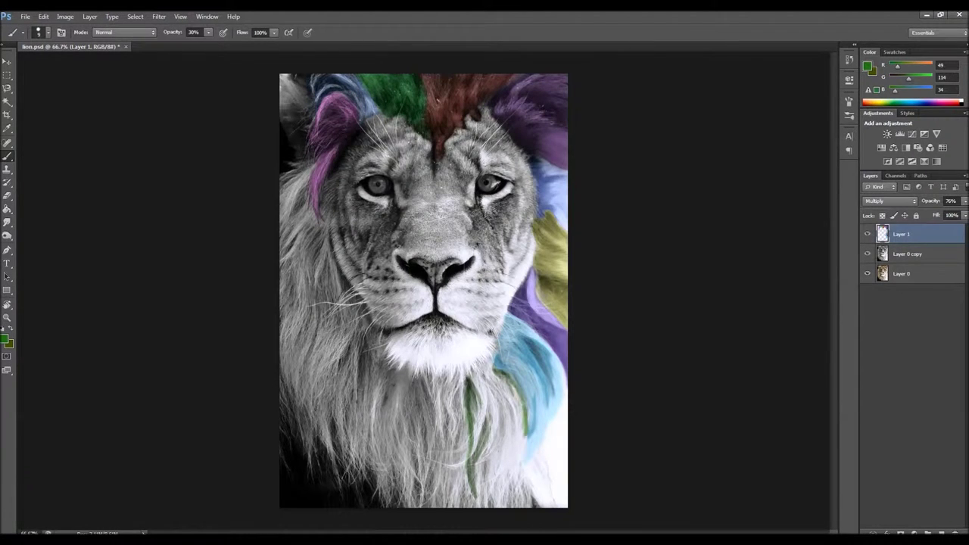
{"action": "left_click_drag", "start_coordinate": [485, 439], "coordinate": [499, 505]}
{"action": "mouse_move", "coordinate": [488, 371]}
{"action": "left_mouse_down"}
{"action": "mouse_move", "coordinate": [500, 454]}
{"action": "mouse_move", "coordinate": [492, 477]}
{"action": "mouse_move", "coordinate": [507, 504]}
{"action": "left_mouse_up"}
- Shrink the brush to size 10 and paint thin light-green strands over the green mane
{"action": "left_click", "coordinate": [47, 32]}
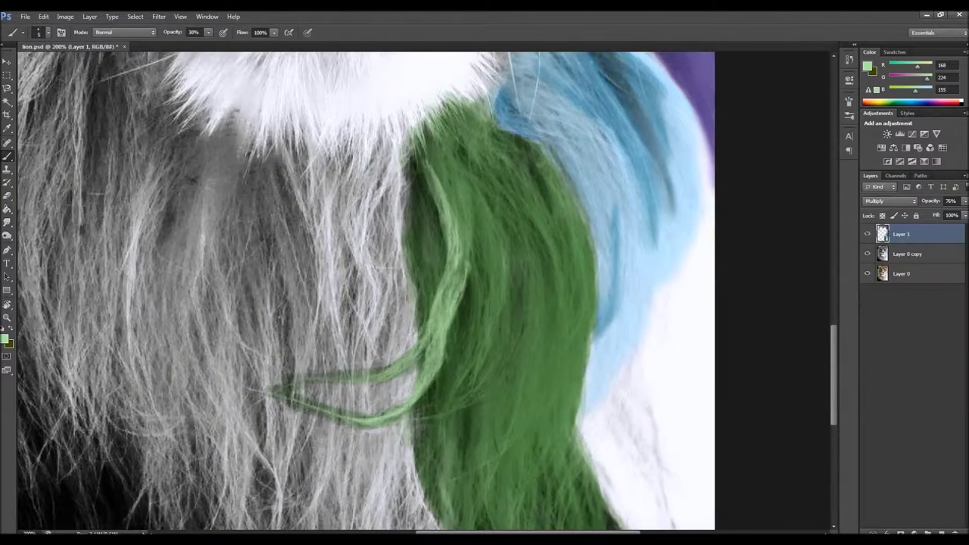
{"action": "left_click_drag", "start_coordinate": [458, 279], "coordinate": [444, 156]}
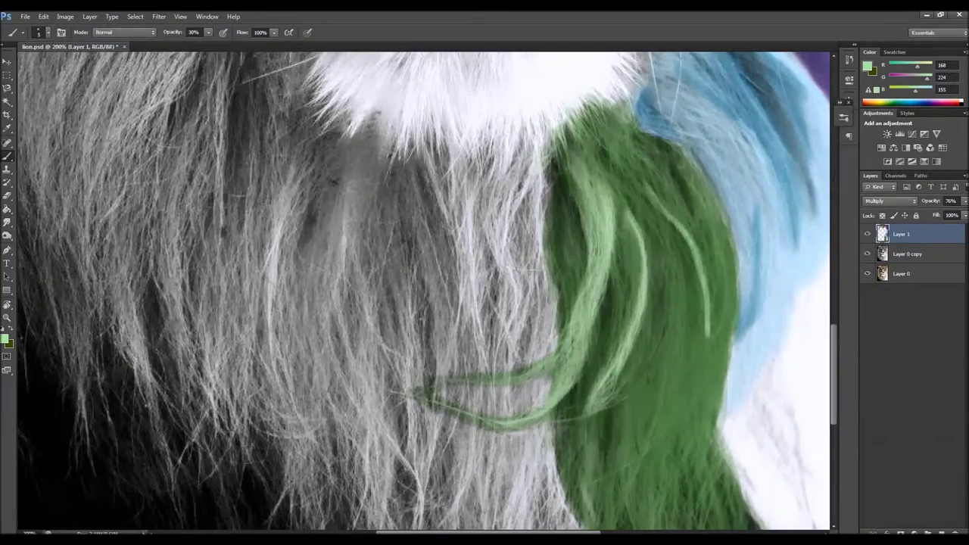
{"action": "left_click", "coordinate": [849, 101]}
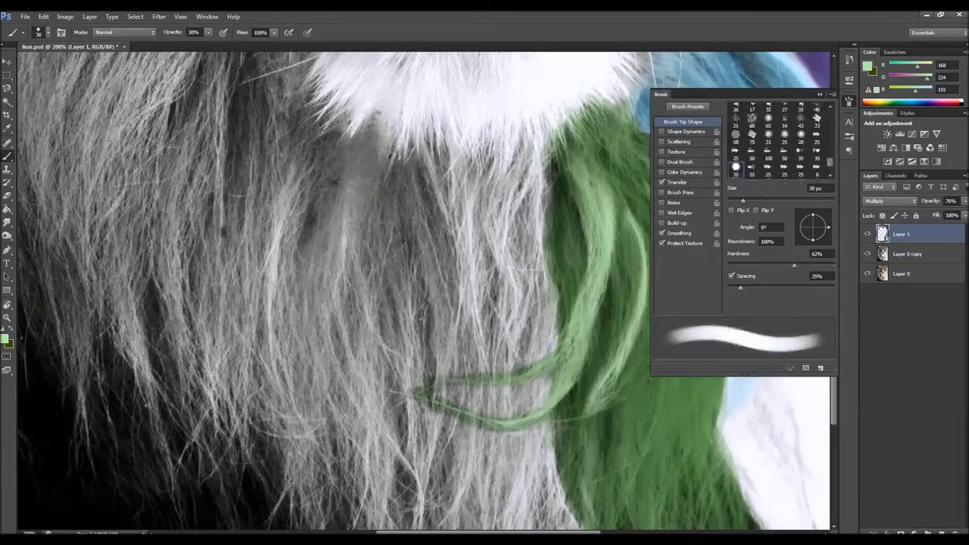
{"action": "left_click", "coordinate": [38, 32]}
{"action": "left_click_drag", "start_coordinate": [666, 409], "coordinate": [666, 235]}
{"action": "left_click_drag", "start_coordinate": [708, 325], "coordinate": [685, 167]}
{"action": "left_click_drag", "start_coordinate": [727, 409], "coordinate": [673, 151]}
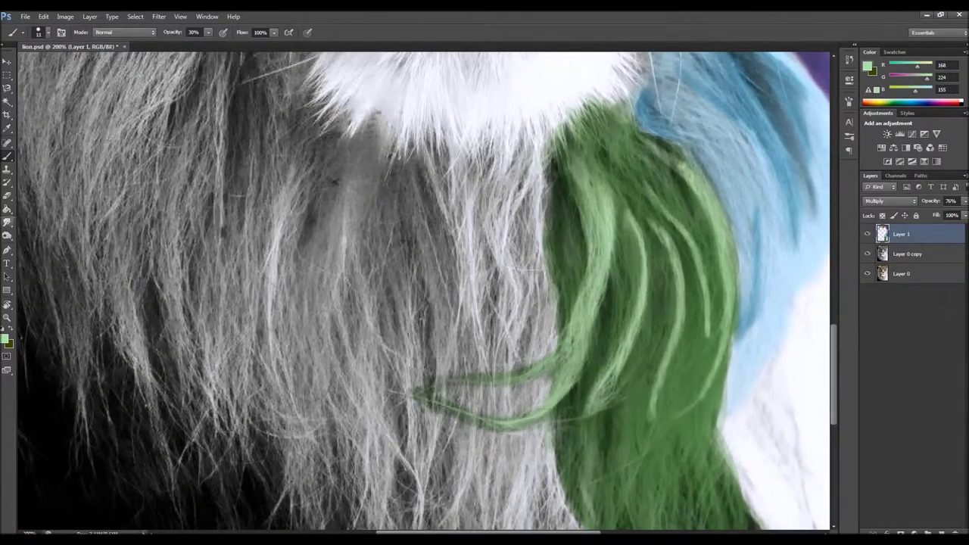
{"action": "key", "text": "r"}
{"action": "key", "text": "ctrl+0"}
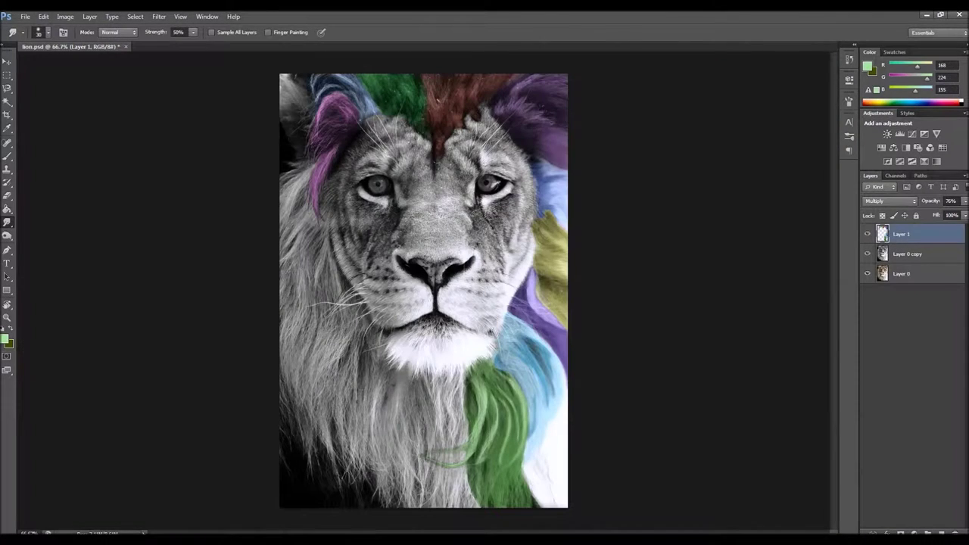
- Choose brown and paint the chest fur below the muzzle
{"action": "left_click", "coordinate": [5, 340]}
{"action": "left_click", "coordinate": [455, 95]}
{"action": "key", "text": "Return"}
{"action": "key", "text": "b"}
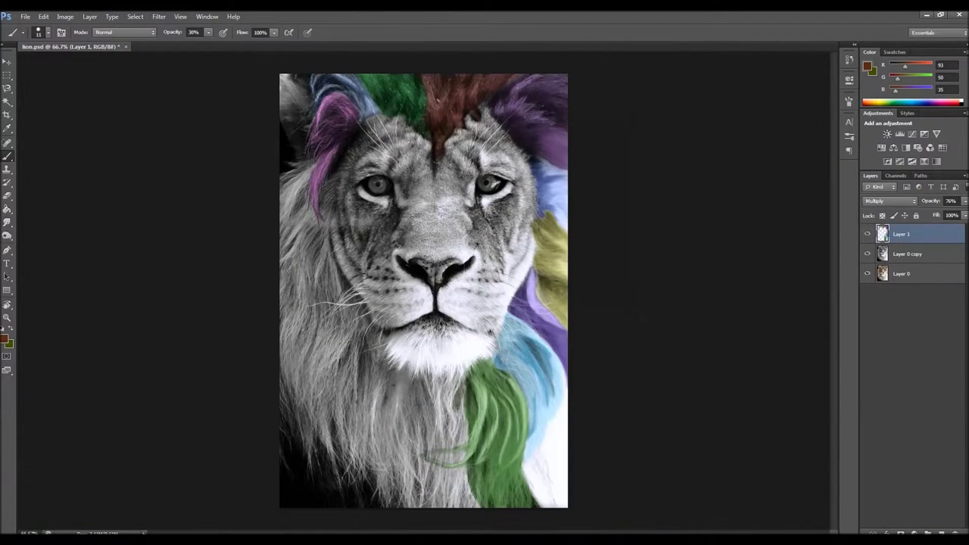
{"action": "mouse_move", "coordinate": [447, 379]}
{"action": "left_mouse_down"}
{"action": "mouse_move", "coordinate": [455, 446]}
{"action": "mouse_move", "coordinate": [443, 503]}
{"action": "left_mouse_up"}
{"action": "left_click_drag", "start_coordinate": [442, 461], "coordinate": [462, 503]}
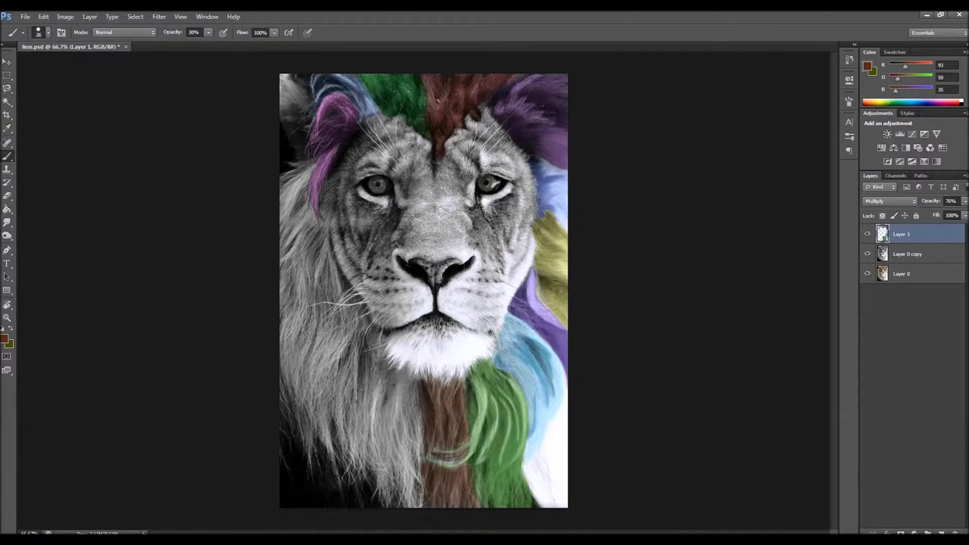
{"action": "left_click_drag", "start_coordinate": [412, 396], "coordinate": [414, 477]}
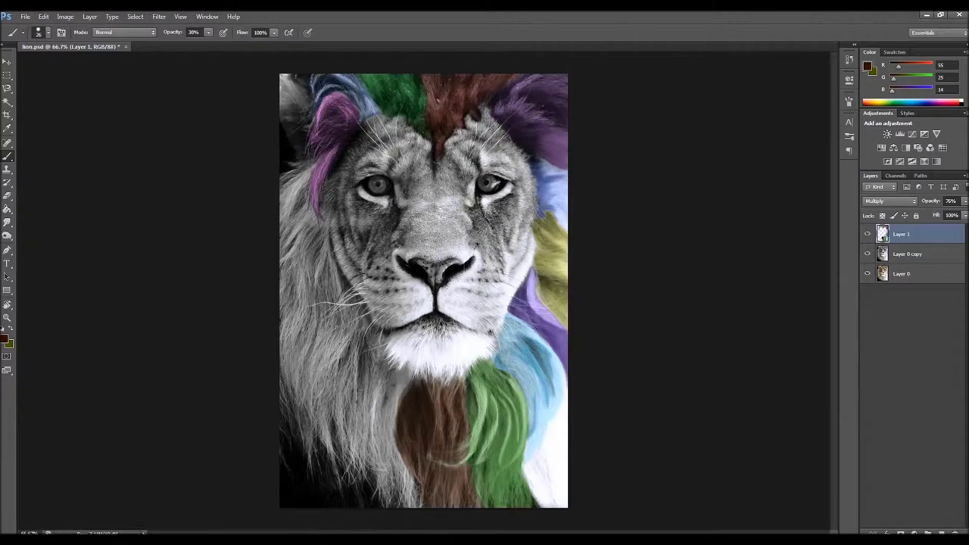
{"action": "key", "text": "r"}
{"action": "key", "text": "b"}
- Sample a lighter brown and paint light strands on the brown chest fur
{"action": "left_click", "coordinate": [422, 456], "text": "alt"}
{"action": "scroll", "coordinate": [422, 456], "scroll_direction": "up", "scroll_amount": 2, "text": "alt"}
{"action": "left_click_drag", "start_coordinate": [492, 243], "coordinate": [522, 409]}
{"action": "left_click_drag", "start_coordinate": [454, 234], "coordinate": [477, 409]}
{"action": "scroll", "coordinate": [424, 288], "scroll_direction": "down", "scroll_amount": 3}
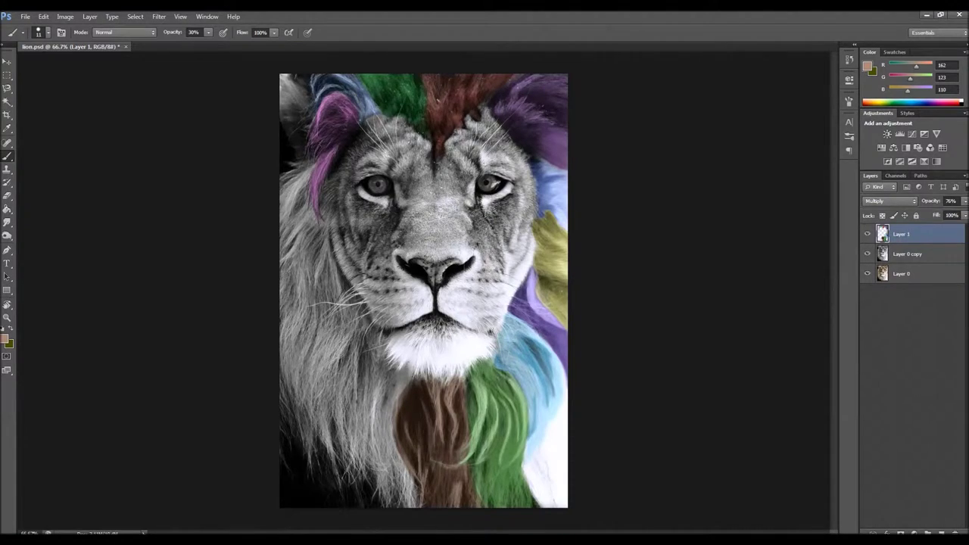
{"action": "scroll", "coordinate": [416, 469], "scroll_direction": "up", "scroll_amount": 2}
- Choose a dark purple and paint a broad purple streak left of the brown
{"action": "left_click", "coordinate": [5, 338]}
{"action": "left_click", "coordinate": [583, 149]}
{"action": "left_click_drag", "start_coordinate": [371, 148], "coordinate": [322, 312]}
{"action": "left_click_drag", "start_coordinate": [356, 163], "coordinate": [273, 250]}
{"action": "scroll", "coordinate": [417, 303], "scroll_direction": "down", "scroll_amount": 1}
{"action": "left_click_drag", "start_coordinate": [371, 235], "coordinate": [401, 424]}
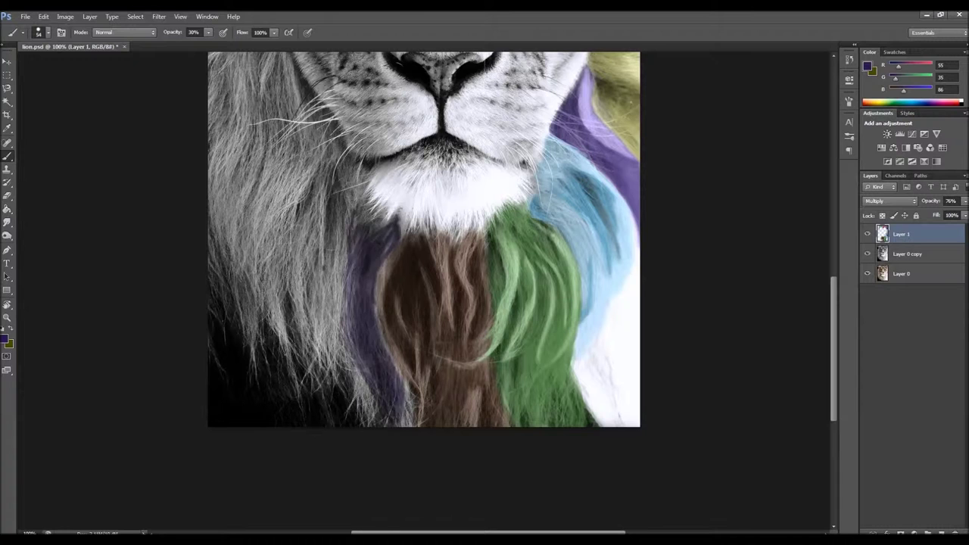
{"action": "left_click_drag", "start_coordinate": [341, 212], "coordinate": [333, 393]}
{"action": "mouse_move", "coordinate": [355, 265]}
{"action": "left_mouse_down"}
{"action": "mouse_move", "coordinate": [371, 420]}
{"action": "mouse_move", "coordinate": [326, 387]}
{"action": "left_mouse_up"}
{"action": "left_click_drag", "start_coordinate": [333, 280], "coordinate": [310, 409]}
- Pick a lighter purple and add a lavender strand inside the purple streak
{"action": "left_click", "coordinate": [5, 338]}
{"action": "mouse_move", "coordinate": [333, 261]}
{"action": "left_mouse_down"}
{"action": "mouse_move", "coordinate": [322, 348]}
{"action": "mouse_move", "coordinate": [355, 348]}
{"action": "left_mouse_up"}
{"action": "left_click", "coordinate": [389, 171]}
{"action": "left_click", "coordinate": [589, 147]}
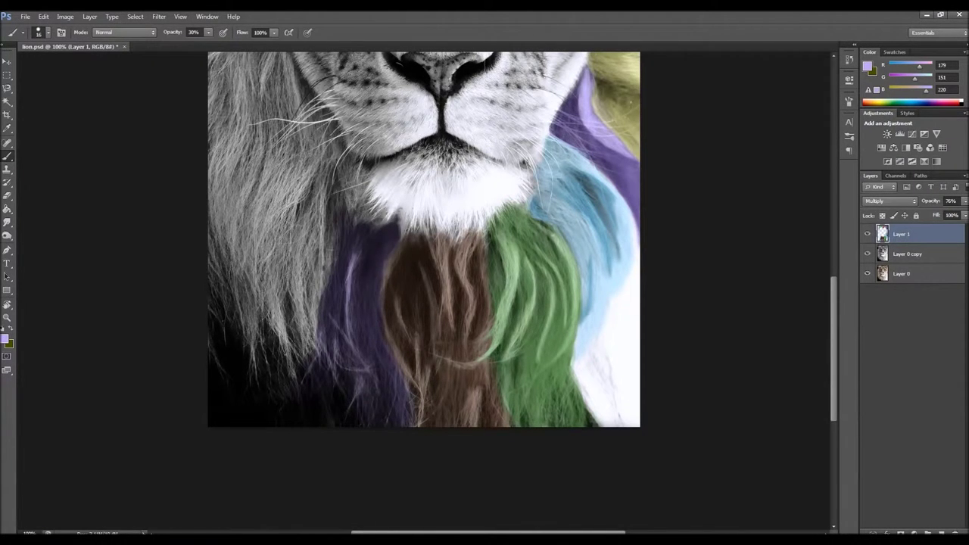
{"action": "scroll", "coordinate": [424, 240], "scroll_direction": "down", "scroll_amount": 1}
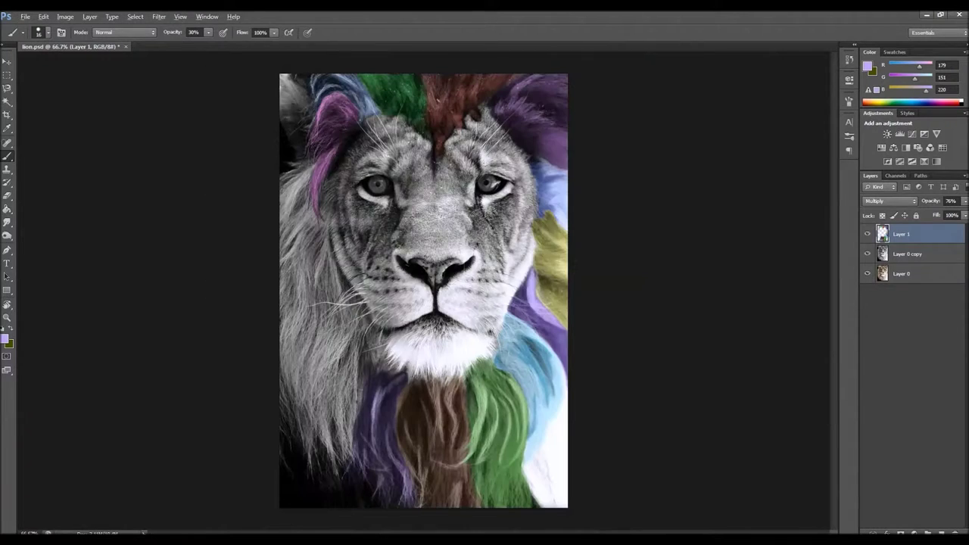
- Pick red and paint red strokes over the left mane
{"action": "left_click", "coordinate": [5, 339]}
{"action": "left_click_drag", "start_coordinate": [394, 170], "coordinate": [455, 181]}
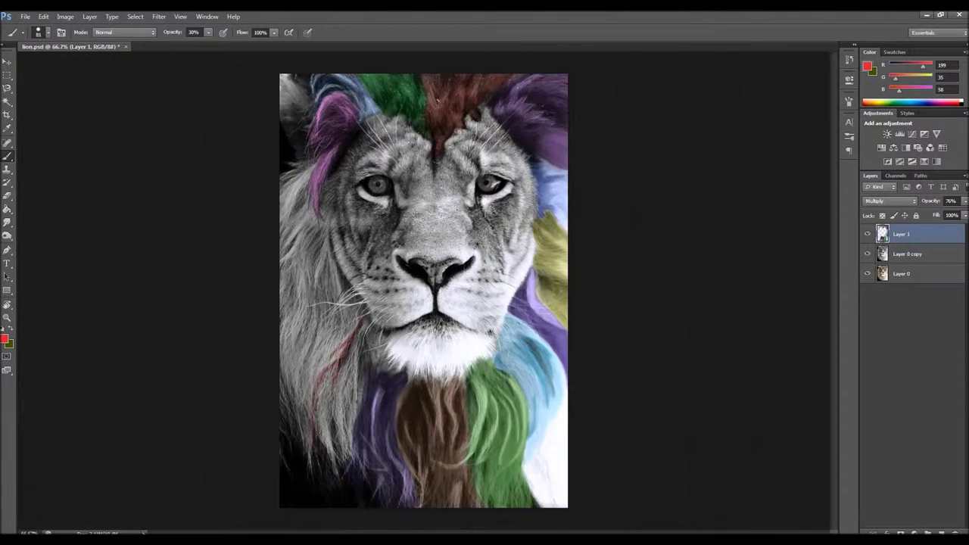
{"action": "left_click_drag", "start_coordinate": [356, 328], "coordinate": [318, 468]}
{"action": "left_click_drag", "start_coordinate": [337, 371], "coordinate": [325, 462]}
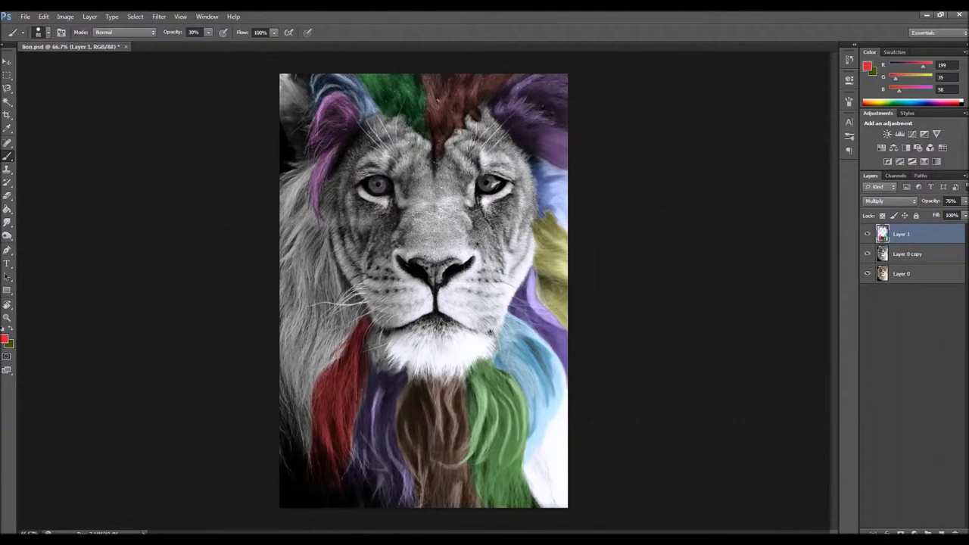
- Switch to an olive colour and paint olive strokes over the left mane
{"action": "left_click", "coordinate": [483, 216], "text": "alt"}
{"action": "left_click", "coordinate": [484, 216], "text": "alt"}
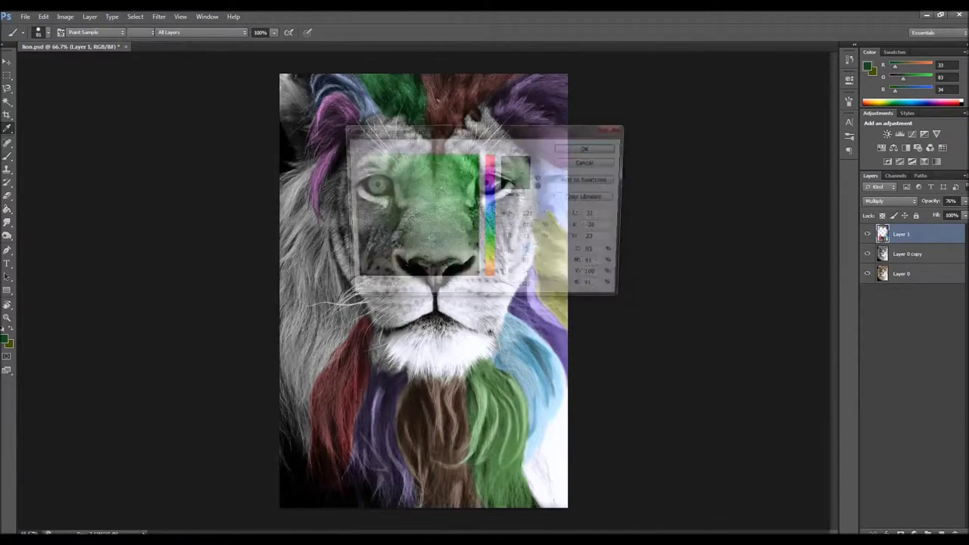
{"action": "left_click_drag", "start_coordinate": [355, 299], "coordinate": [302, 447]}
{"action": "left_click_drag", "start_coordinate": [341, 348], "coordinate": [325, 238]}
- Choose teal and paint teal streaks down the left mane
{"action": "left_click", "coordinate": [5, 340]}
{"action": "left_click", "coordinate": [589, 147]}
{"action": "left_click", "coordinate": [5, 339]}
{"action": "left_click", "coordinate": [386, 177]}
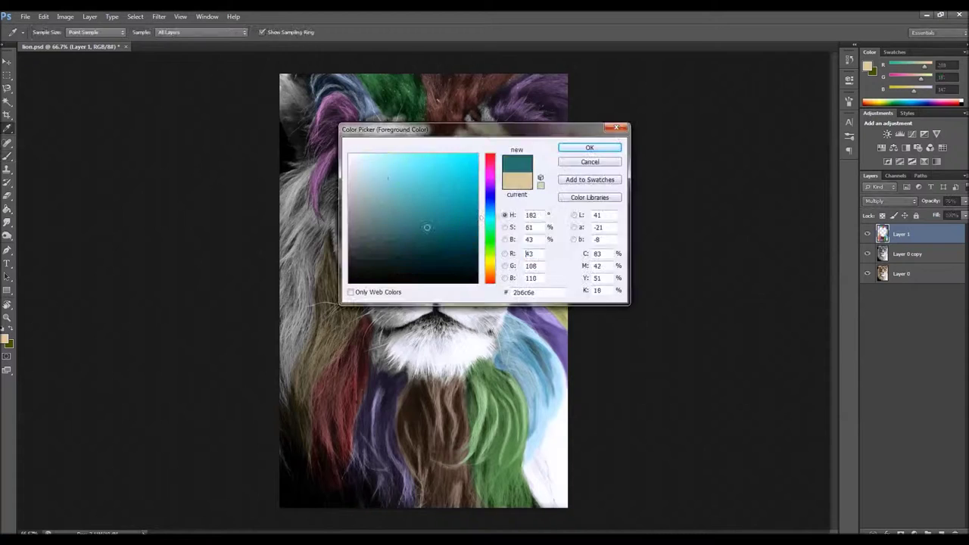
{"action": "left_click", "coordinate": [589, 148]}
{"action": "key", "text": "b"}
{"action": "left_click_drag", "start_coordinate": [326, 204], "coordinate": [303, 326]}
{"action": "left_click_drag", "start_coordinate": [303, 265], "coordinate": [295, 409]}
{"action": "mouse_move", "coordinate": [295, 167]}
{"action": "left_mouse_down"}
{"action": "mouse_move", "coordinate": [291, 355]}
{"action": "mouse_move", "coordinate": [288, 219]}
{"action": "mouse_move", "coordinate": [299, 263]}
{"action": "left_mouse_up"}
- Set the foreground colour to pink, then dark green, and add a new empty layer
{"action": "left_click", "coordinate": [6, 340]}
{"action": "left_click", "coordinate": [333, 125]}
{"action": "left_click", "coordinate": [589, 147]}
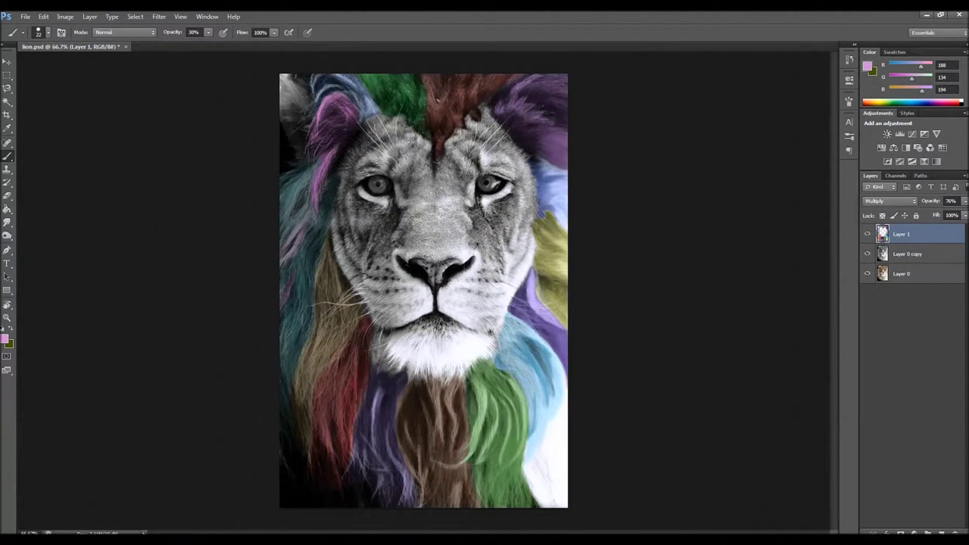
{"action": "left_click", "coordinate": [5, 340]}
{"action": "left_click", "coordinate": [394, 99]}
{"action": "left_click", "coordinate": [589, 148]}
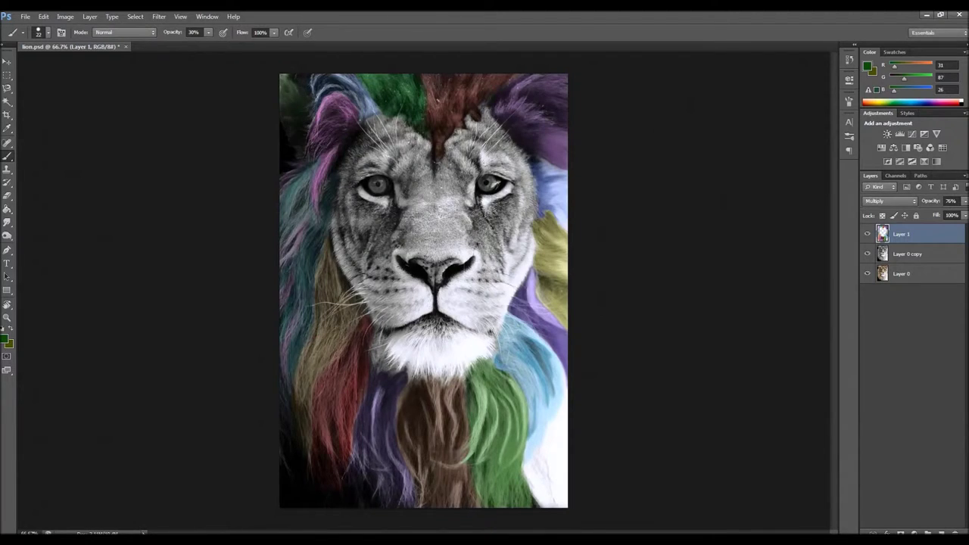
{"action": "key", "text": "ctrl+alt+shift+n"}
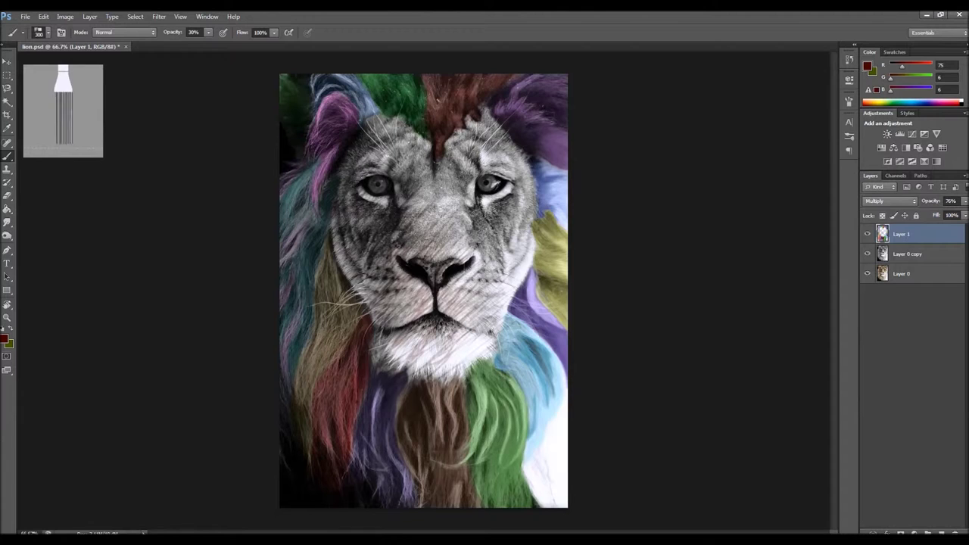
- Switch to the Eraser (E) to remove stray strokes on the lion's face
{"action": "key", "text": "e"}
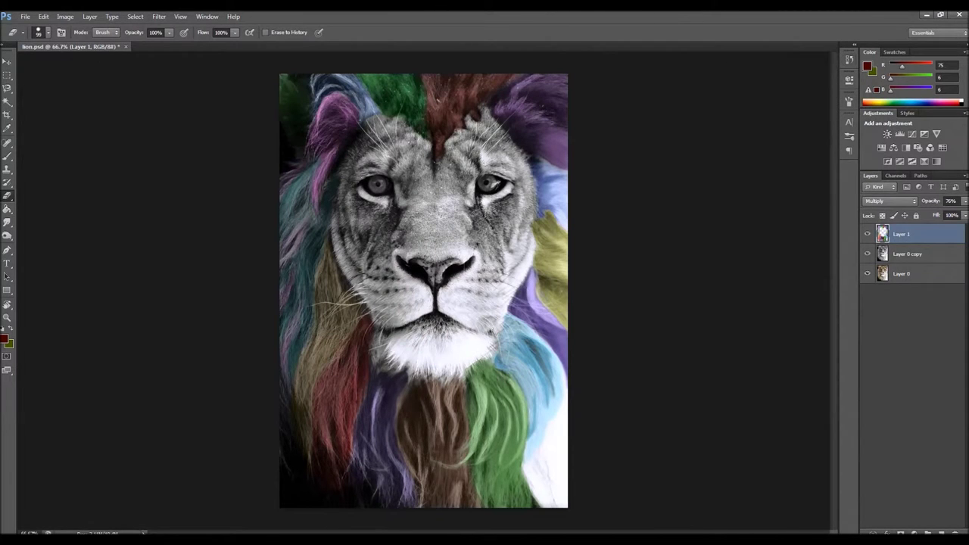